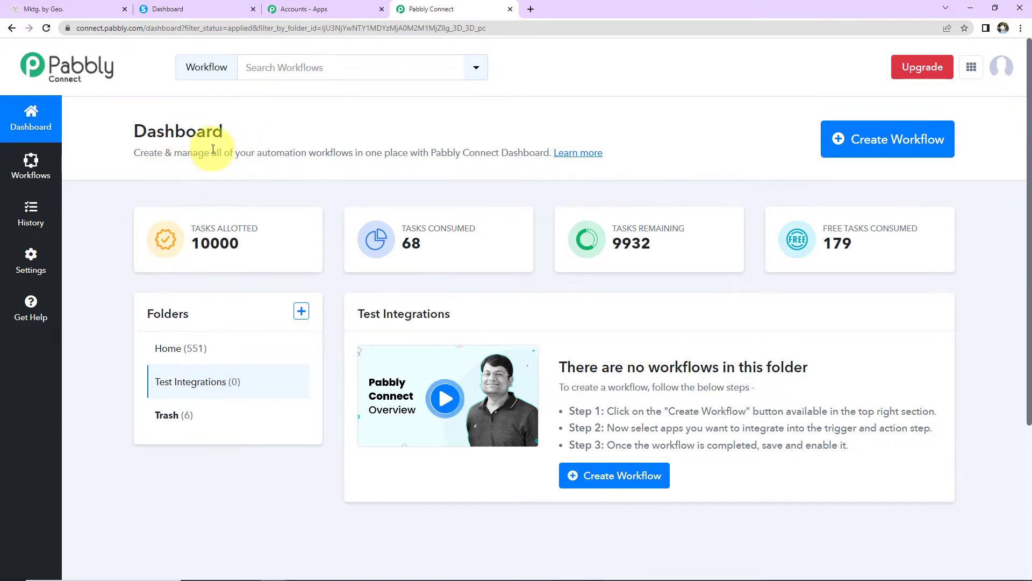
Step: Create a new workflow named 'Send WhatsApp Message to New Lead in Systeme.io'
left_click(859, 145)
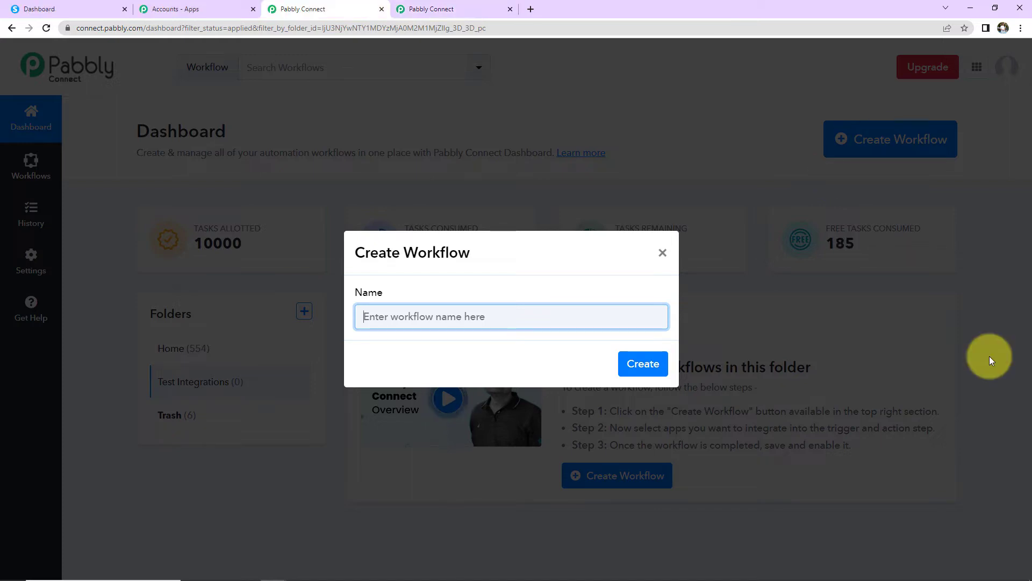
type("Send WhatsApp Message to New Lead in Systeme.io")
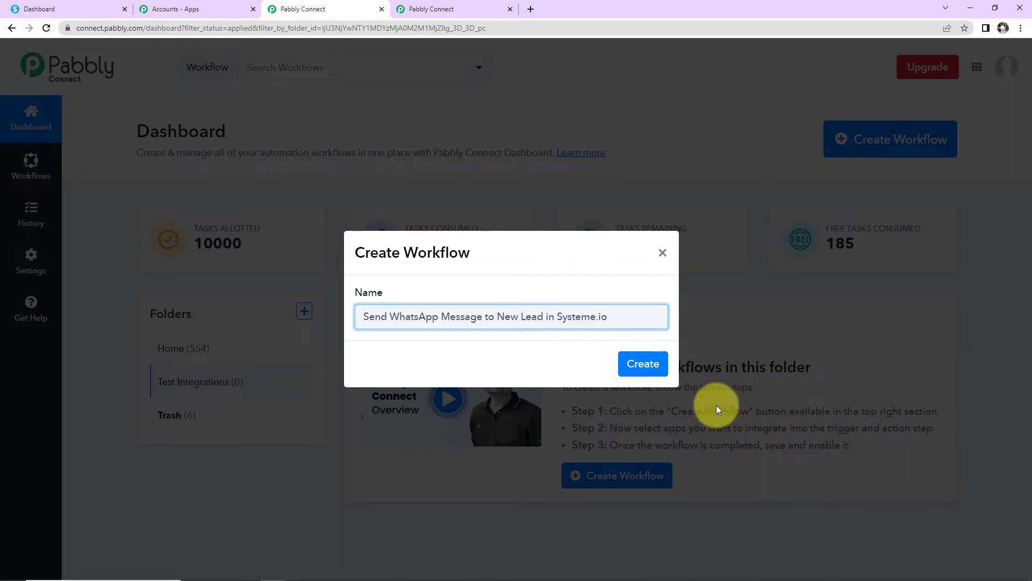
left_click(651, 361)
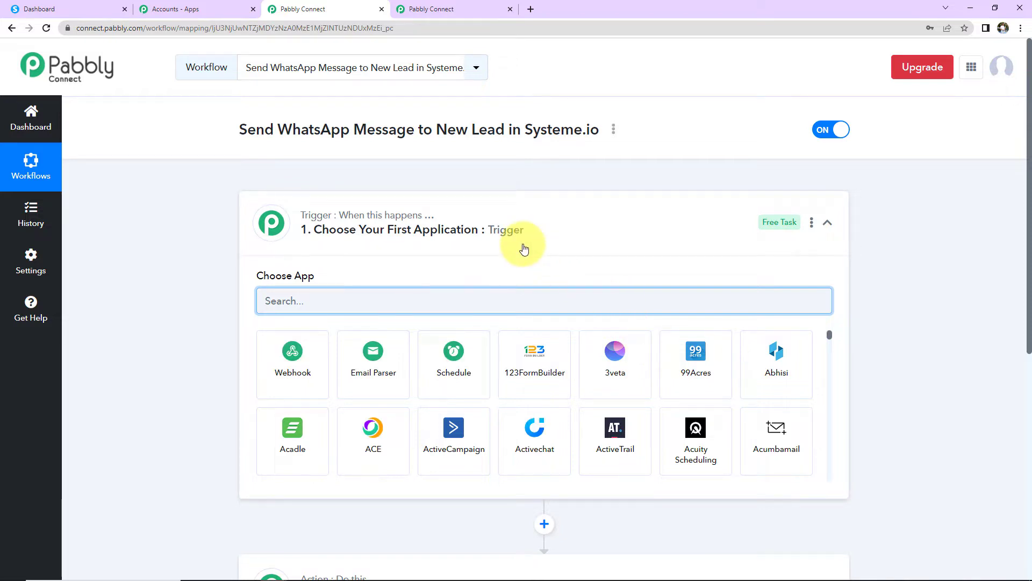
scroll(524, 249, "down", 2)
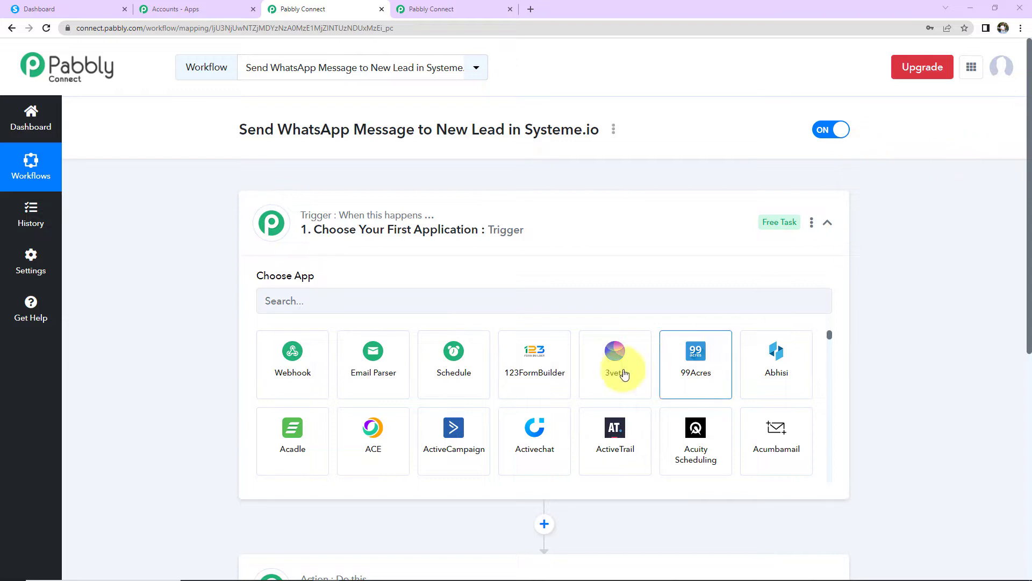
Step: Set the trigger to Systeme.io's Contact Just Subscribed To a Form event
left_click(518, 302)
type("syste")
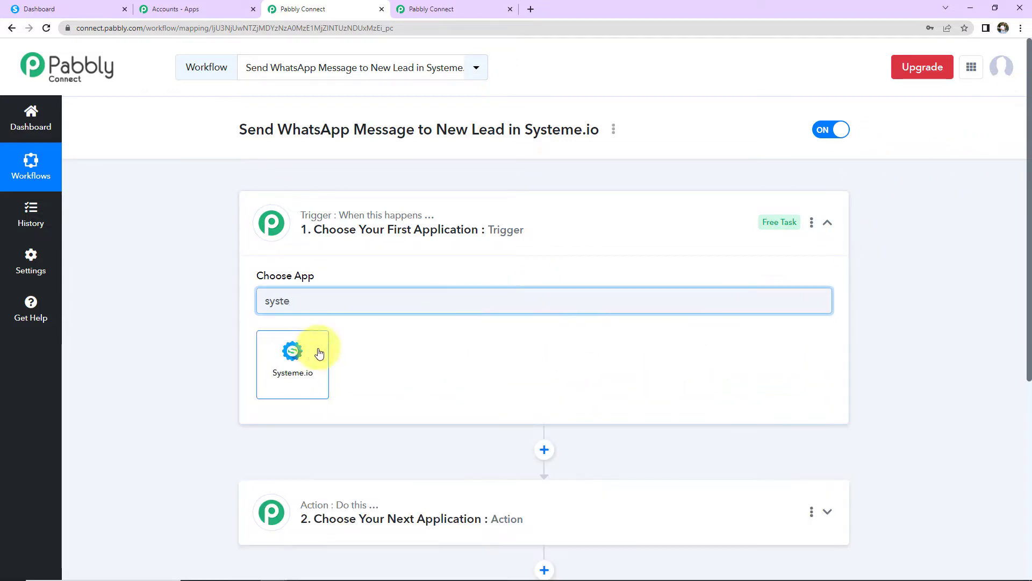
left_click(316, 349)
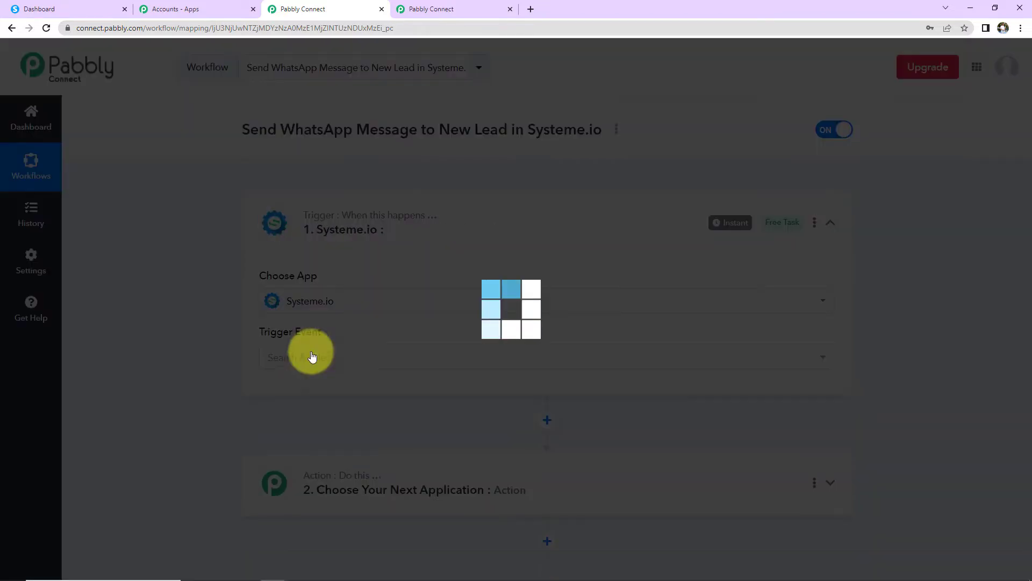
left_click(304, 366)
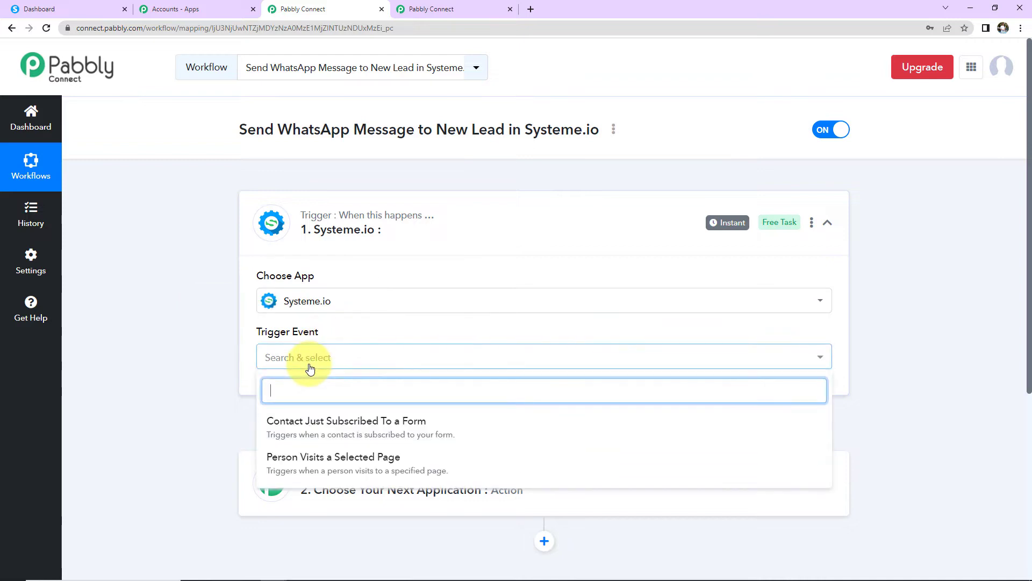
left_click(299, 425)
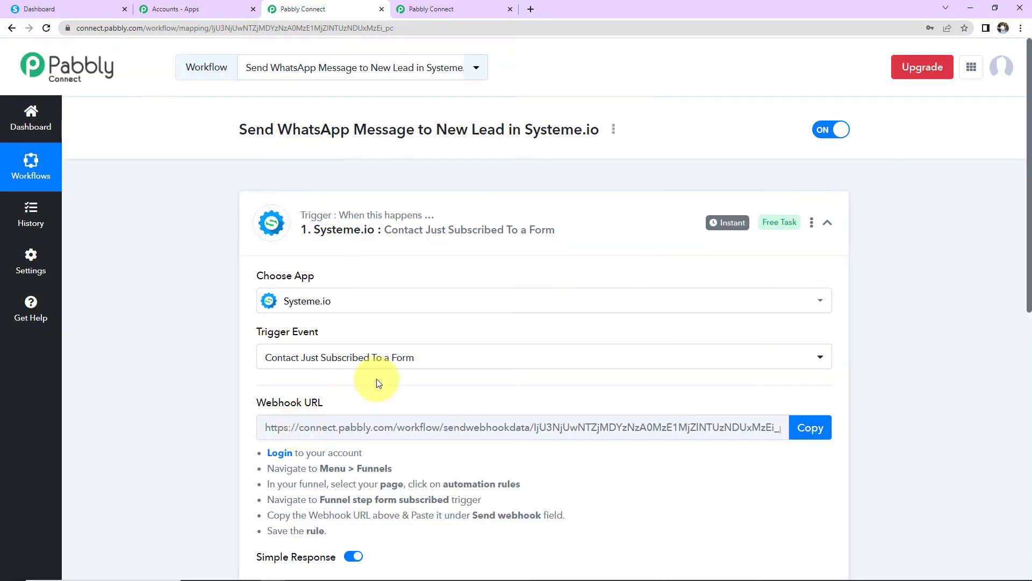
Step: Copy the trigger's webhook URL and switch to the Systeme.io dashboard
scroll(379, 383, "down", 3)
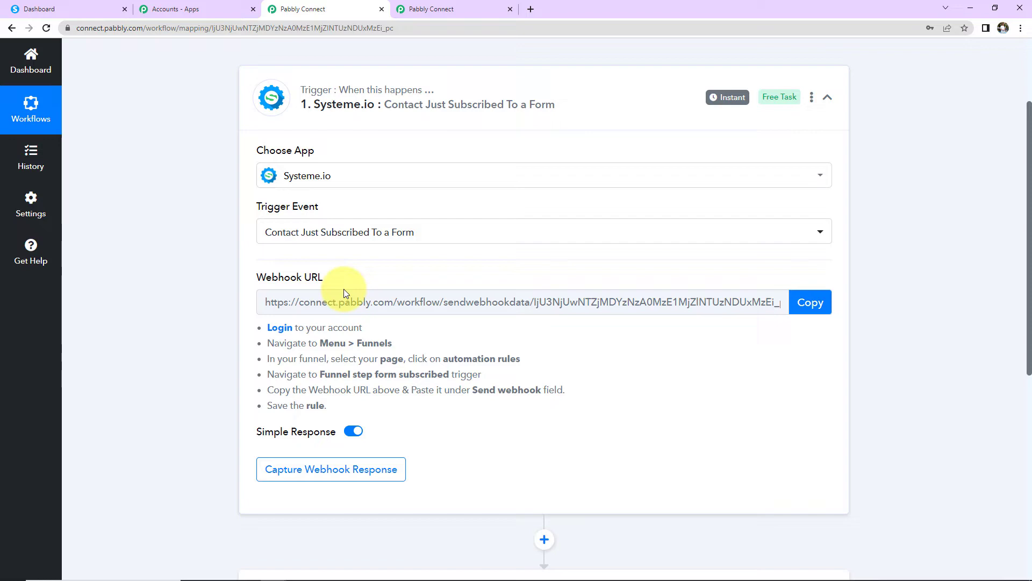
left_click(799, 306)
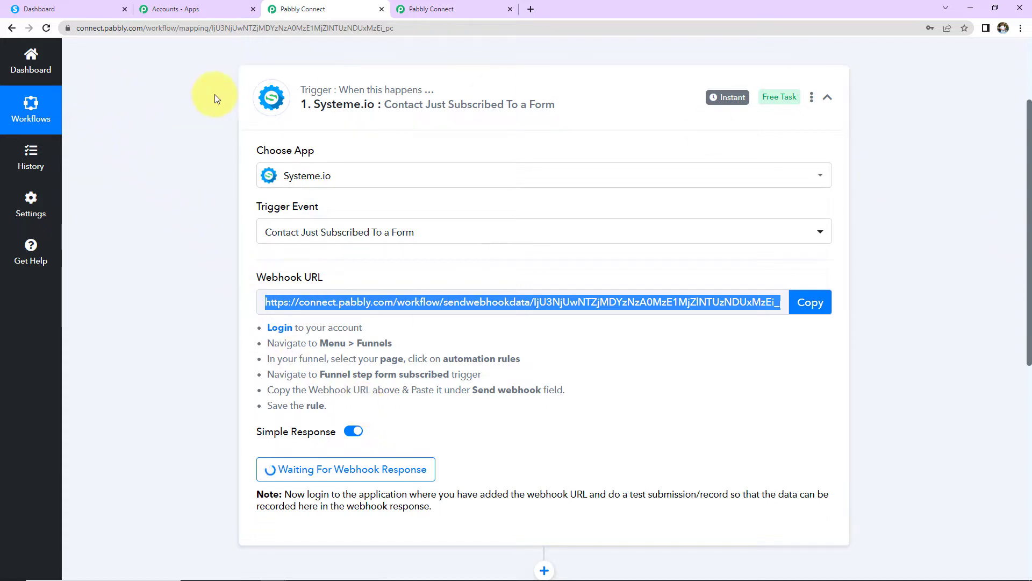
left_click(77, 11)
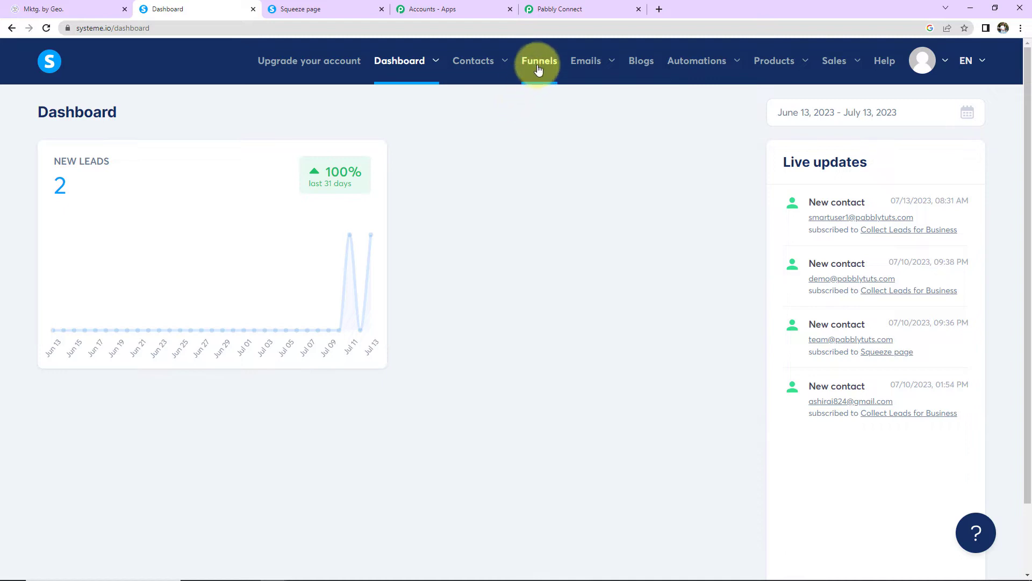
Step: Start a new automation rule from the Lead Collection funnel's Automations > Rules page
left_click(538, 69)
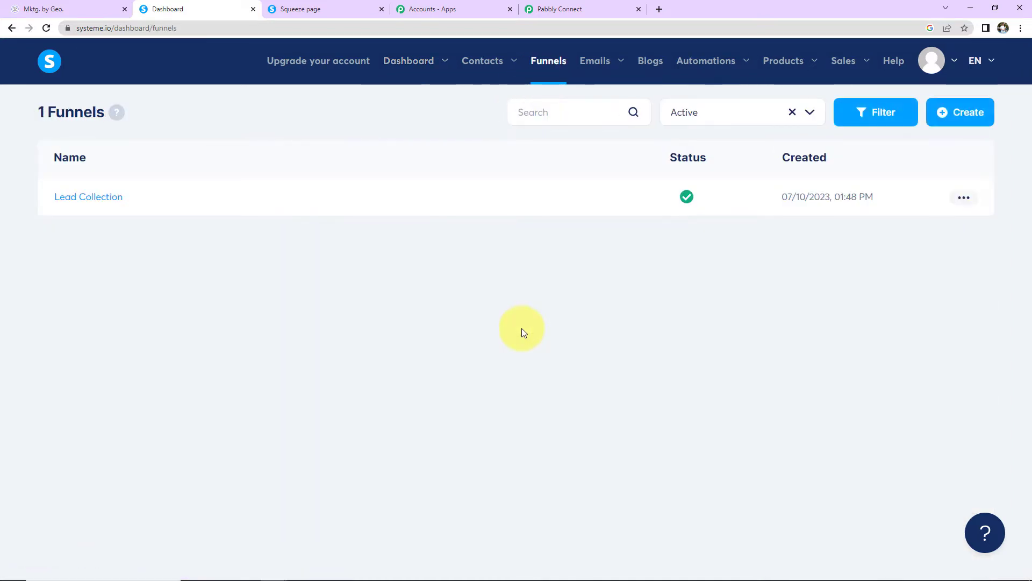
left_click(65, 201)
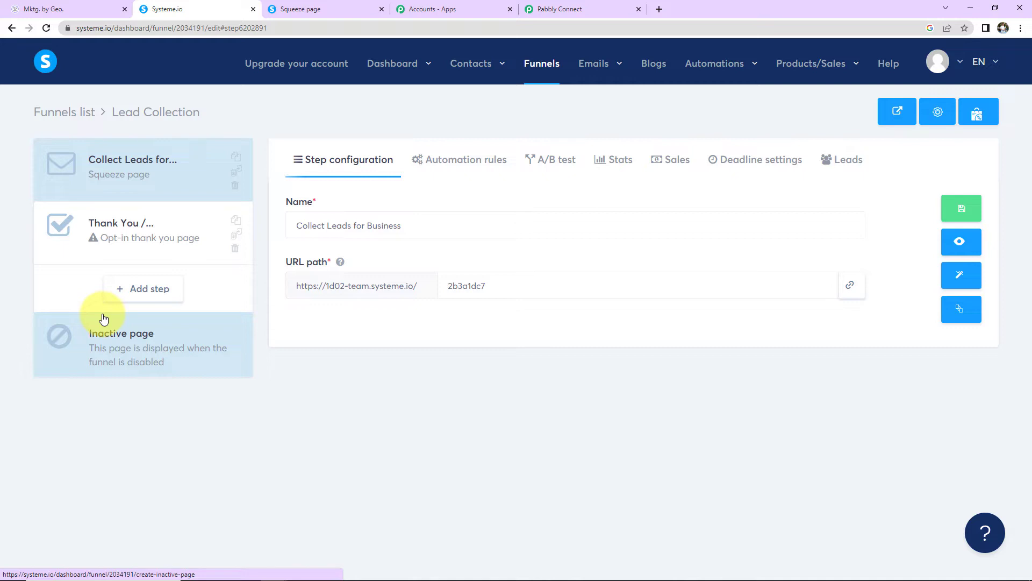
mouse_move(713, 64)
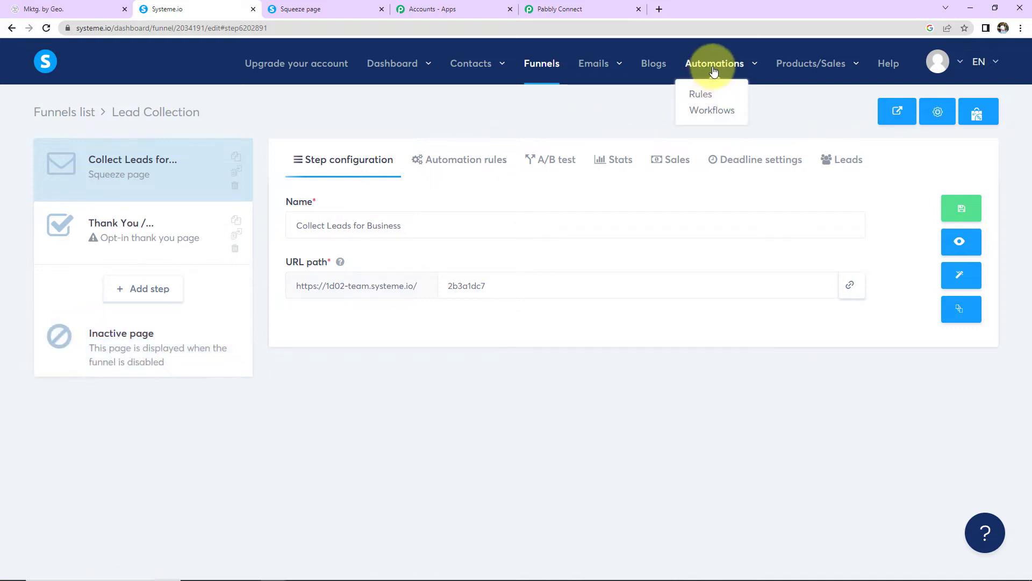
left_click(699, 96)
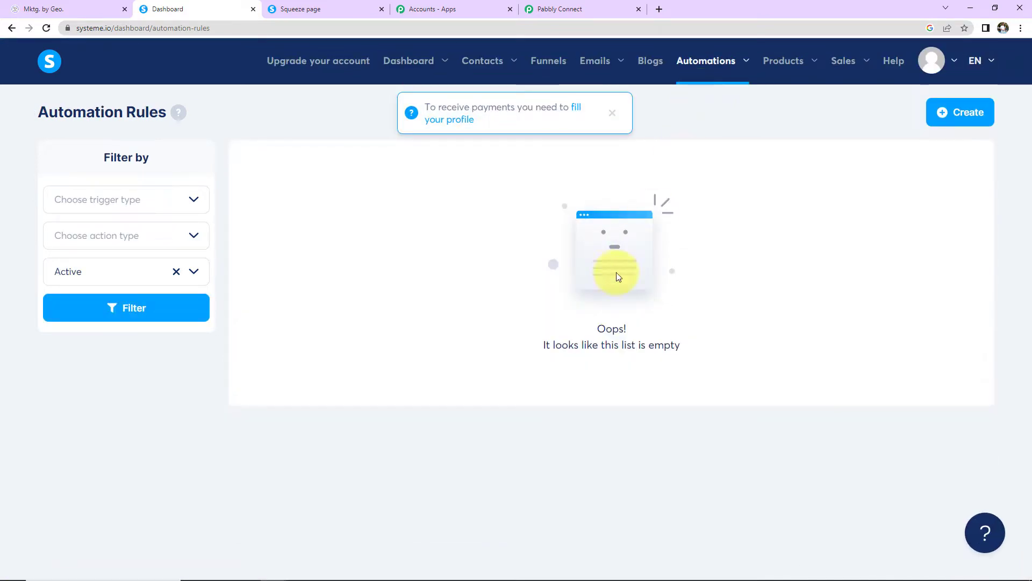
mouse_move(938, 60)
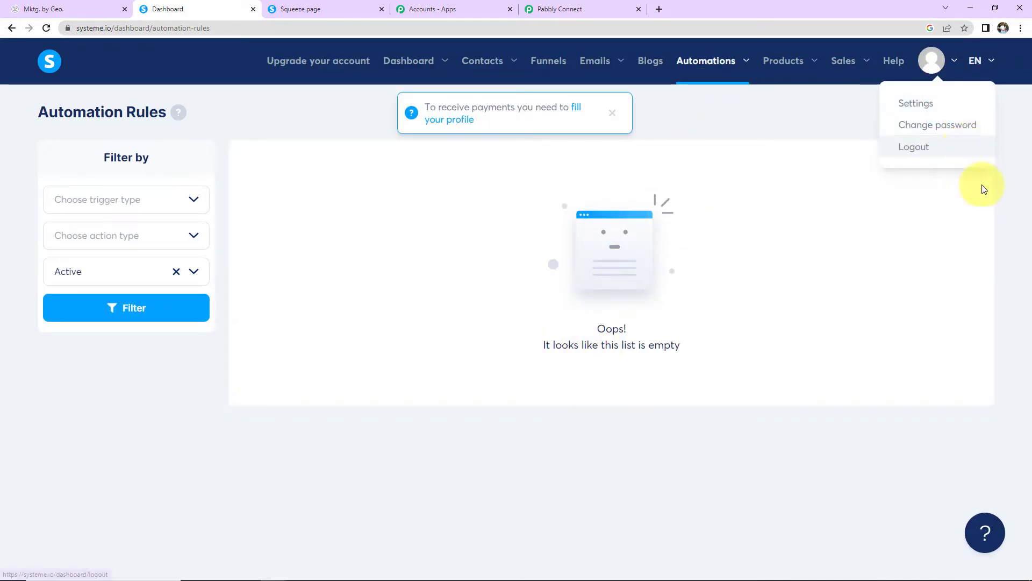
left_click(963, 121)
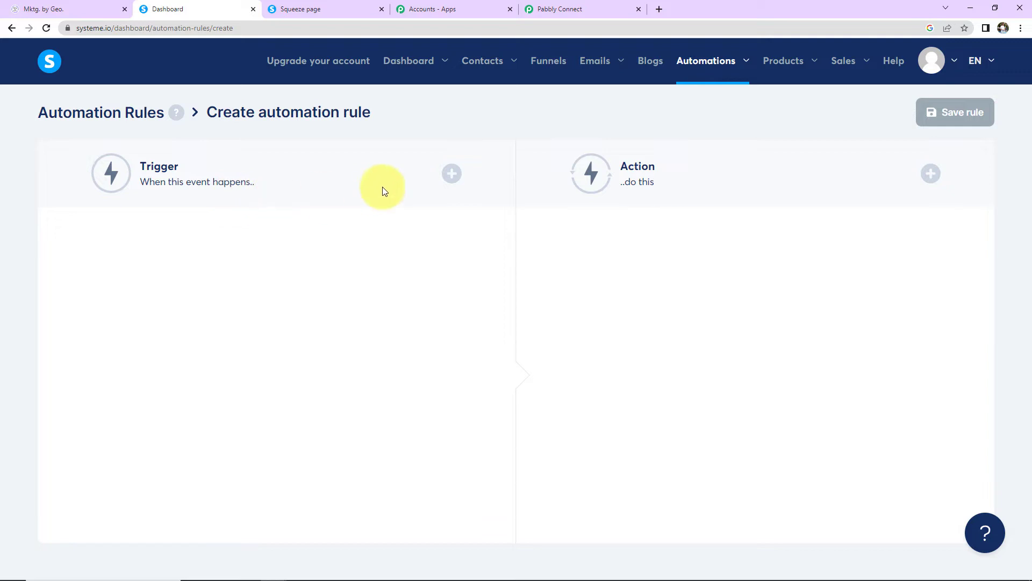
Step: Trigger the rule on Funnel step form subscribed for Lead Collection's Collect Leads for Business step
left_click(451, 173)
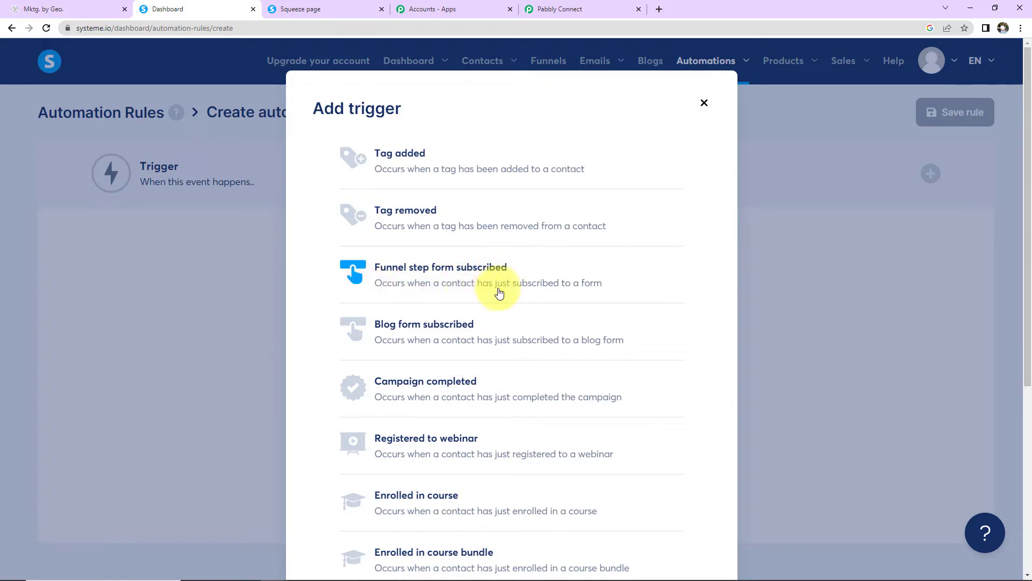
left_click(484, 267)
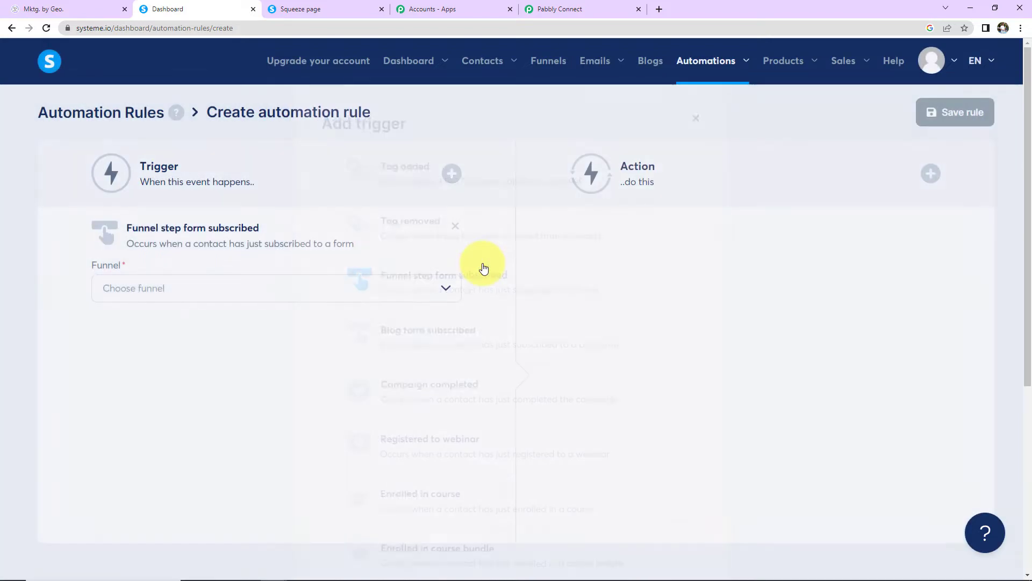
left_click(448, 288)
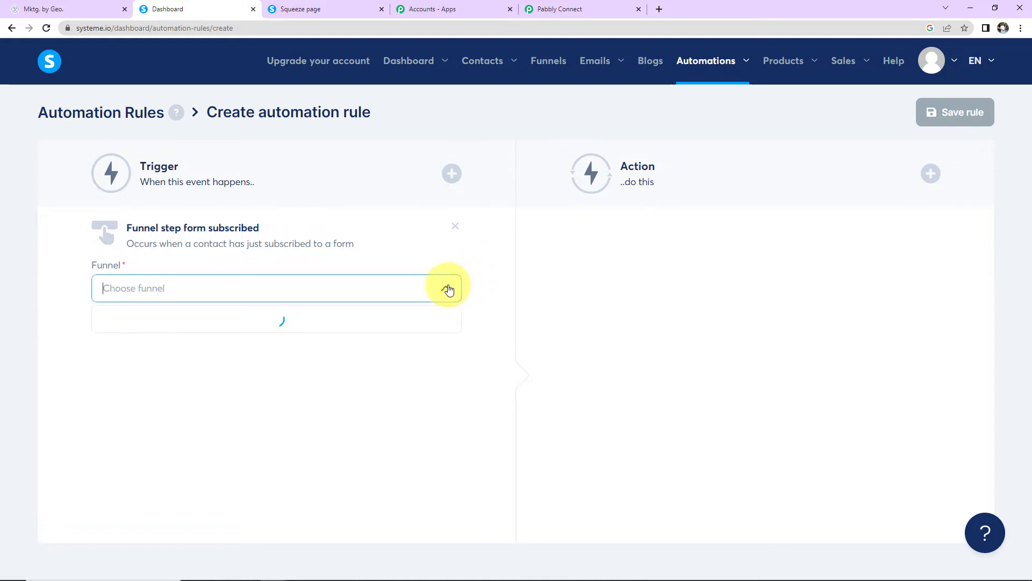
left_click(134, 320)
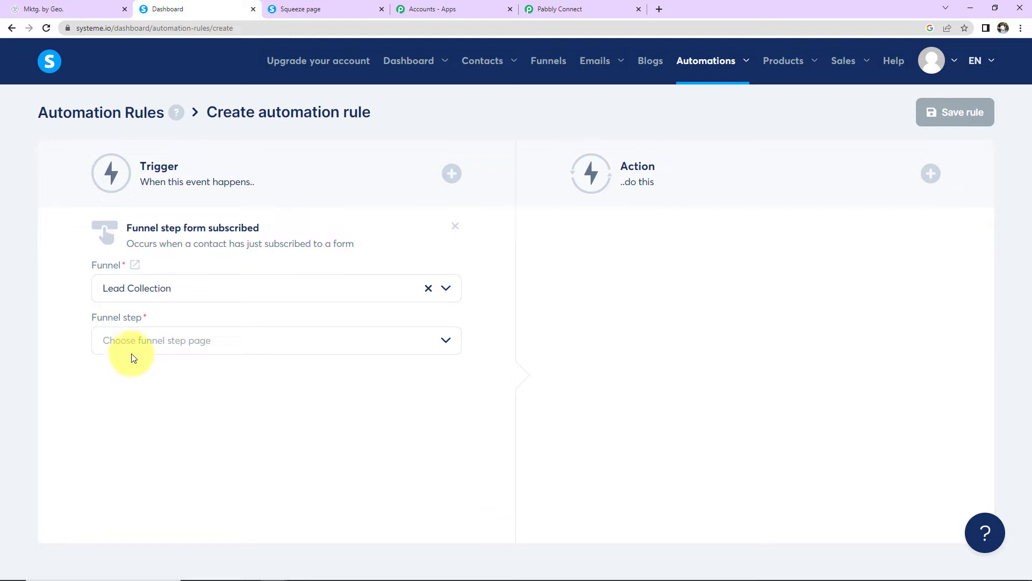
left_click(169, 335)
left_click(443, 339)
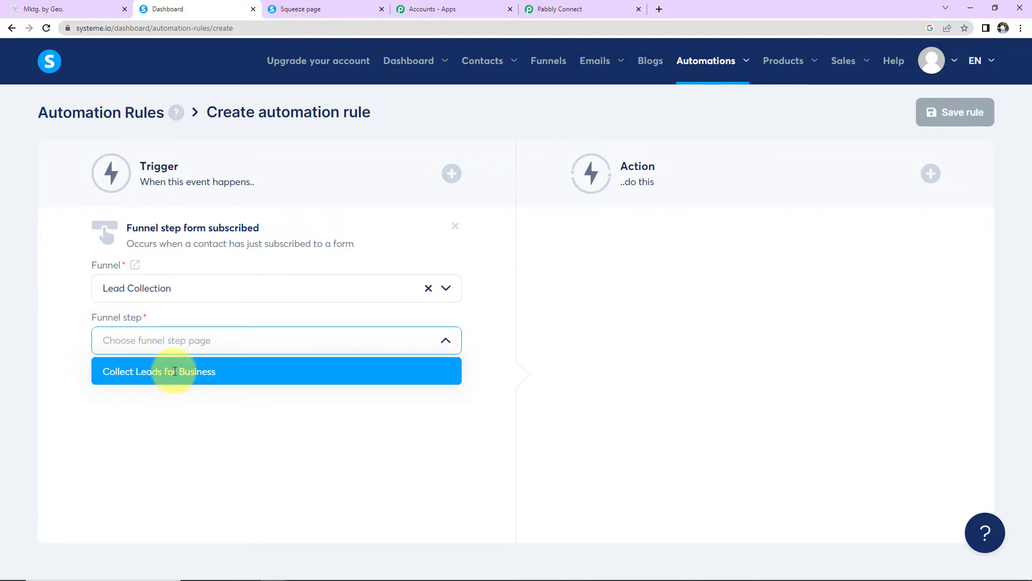
left_click(193, 371)
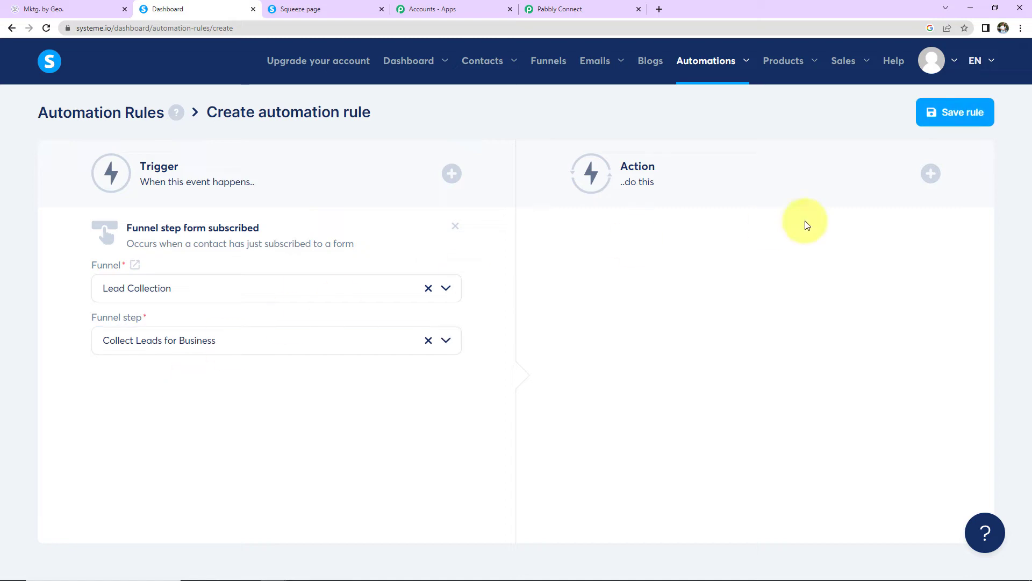
Step: Add a Send webhook action using the copied Pabbly webhook URL and save the rule
left_click(931, 173)
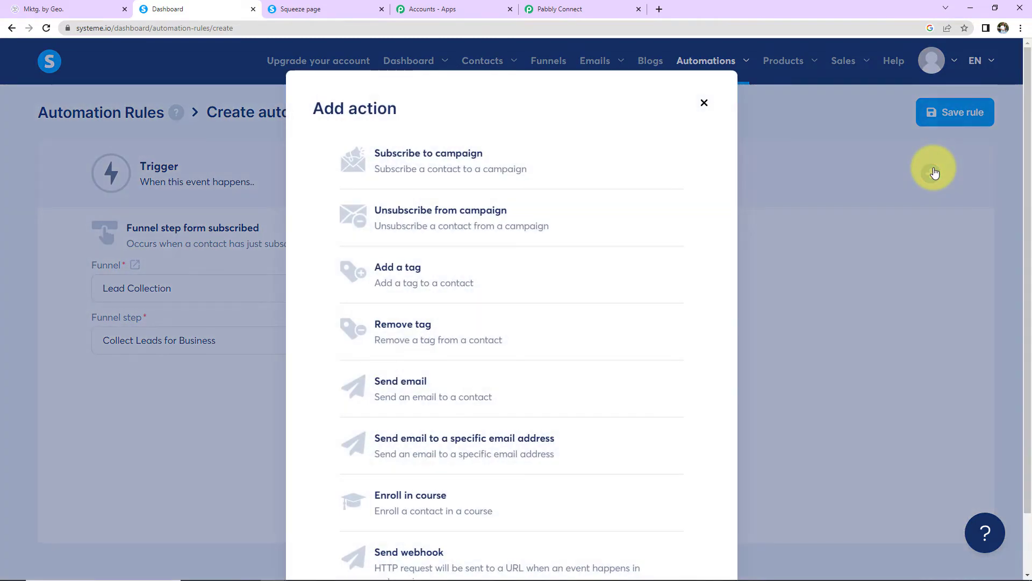
scroll(423, 514, "down", 2)
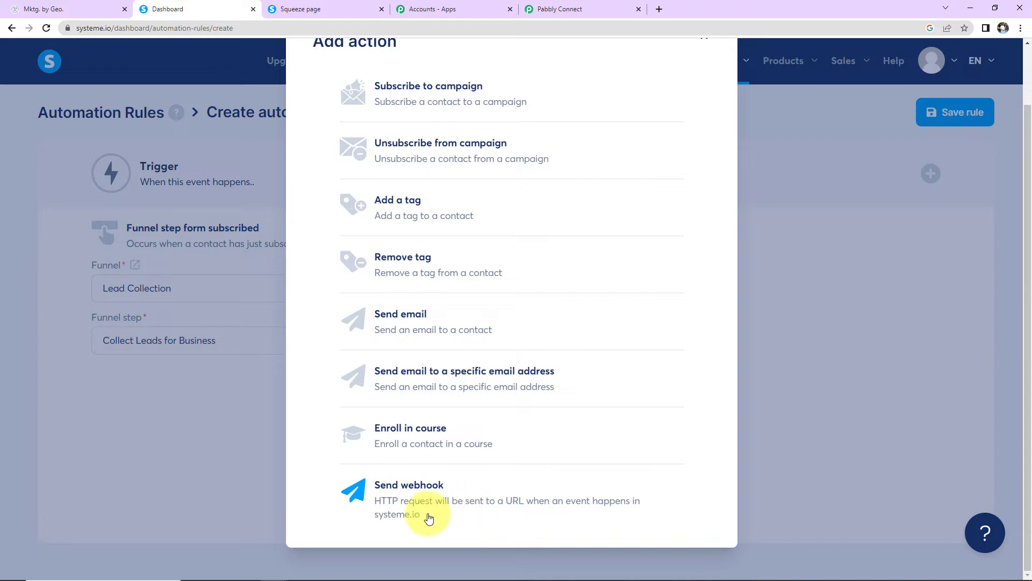
left_click(439, 492)
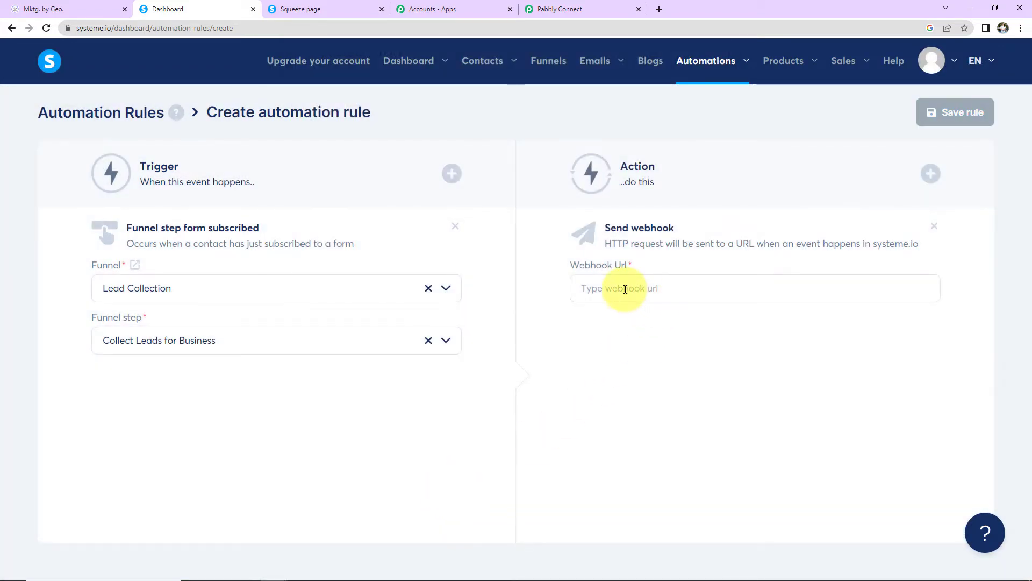
left_click(581, 9)
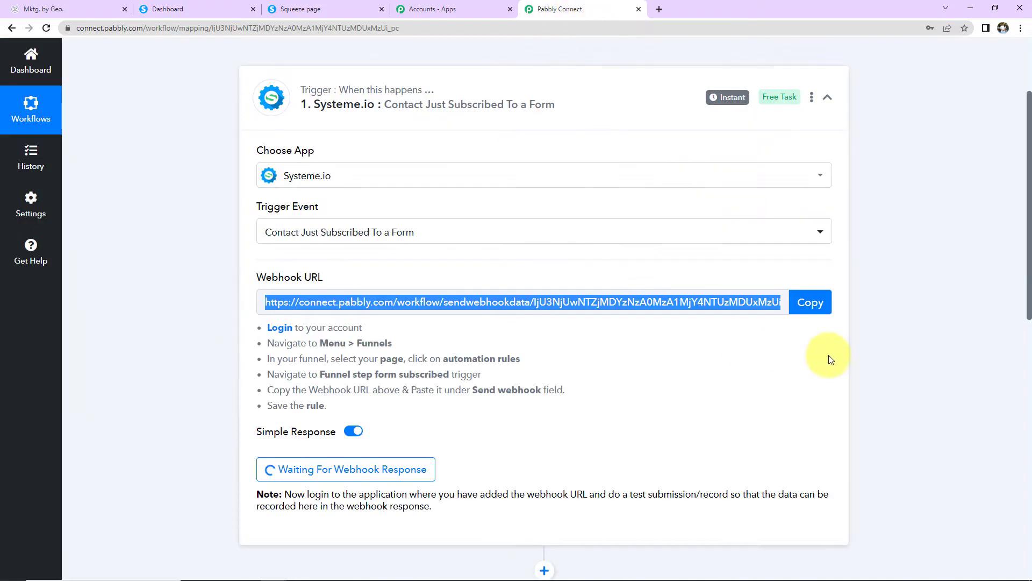
left_click(810, 304)
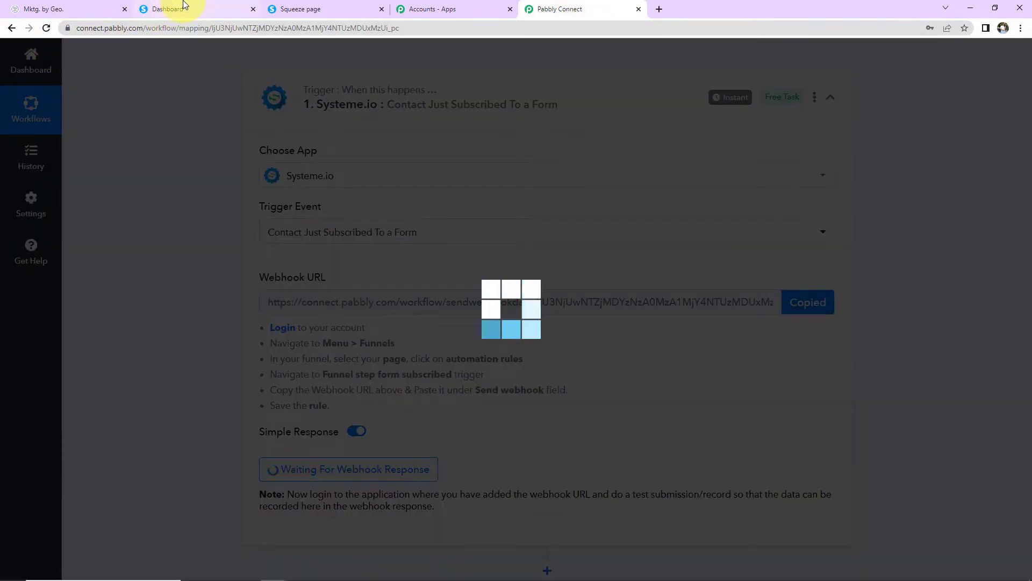
left_click(172, 8)
left_click(610, 283)
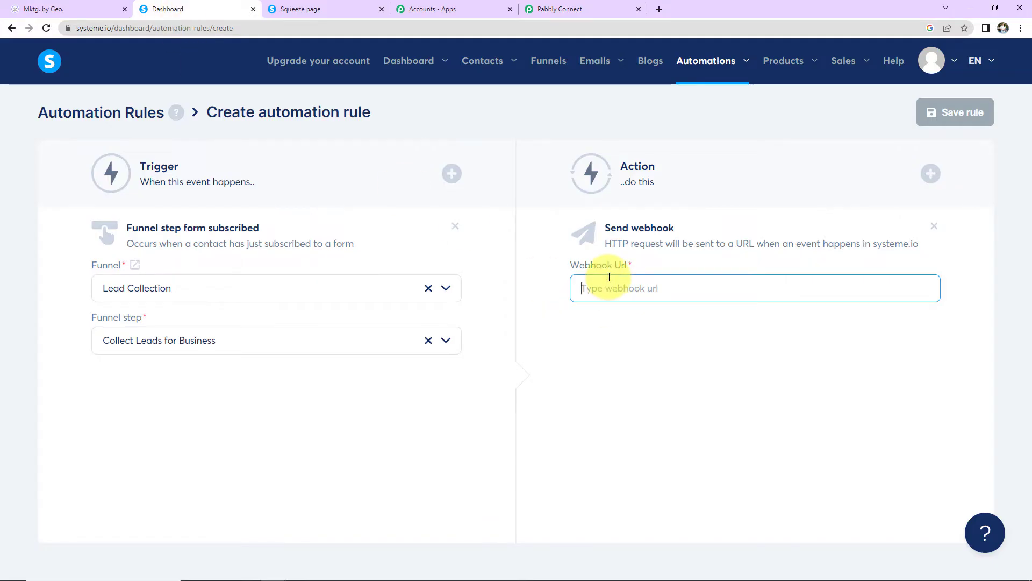
key("ctrl+v")
left_click(985, 111)
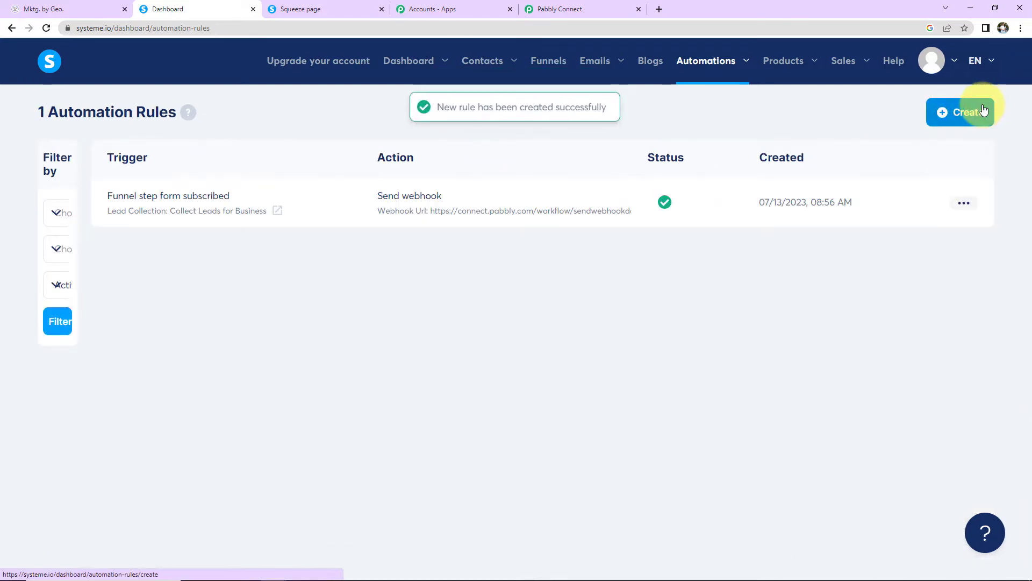
left_click(576, 12)
Step: Open the Systeme.io squeeze page and scroll to its lead form
scroll(468, 431, "down", 2)
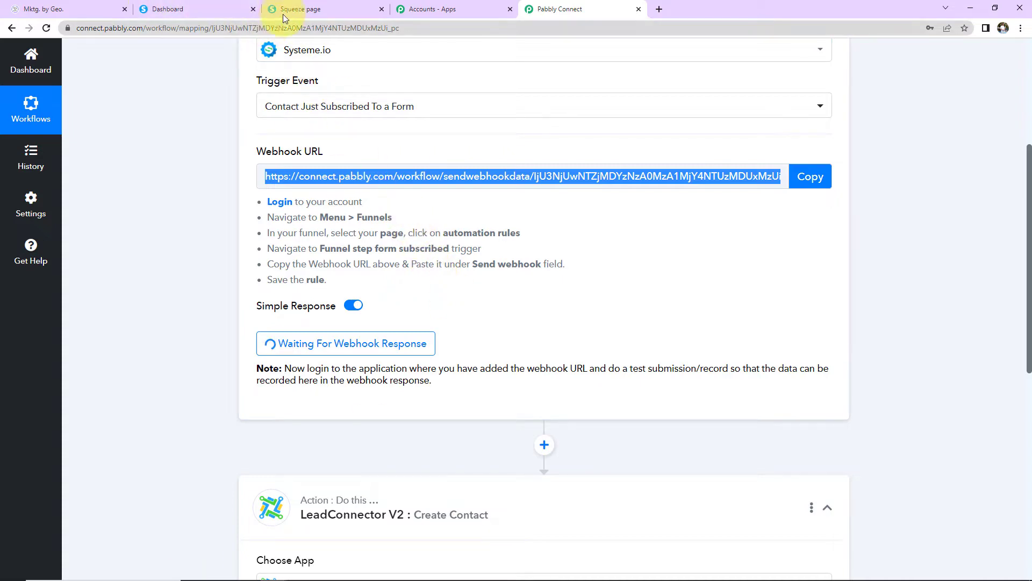
left_click(308, 10)
scroll(509, 375, "down", 2)
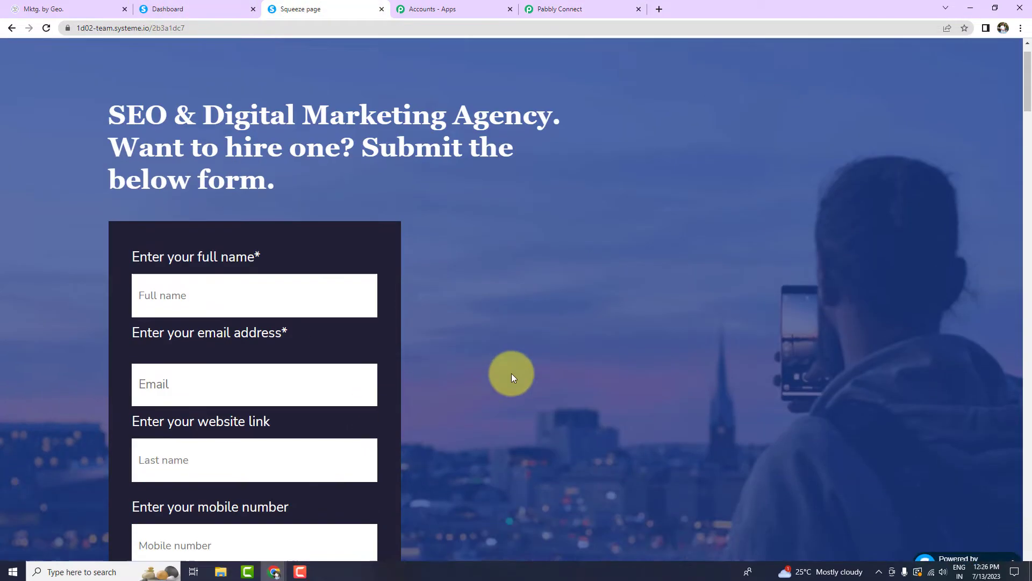
Step: Autofill name and email, and paste the pabbly.com/connect URL as the website link
left_click(233, 210)
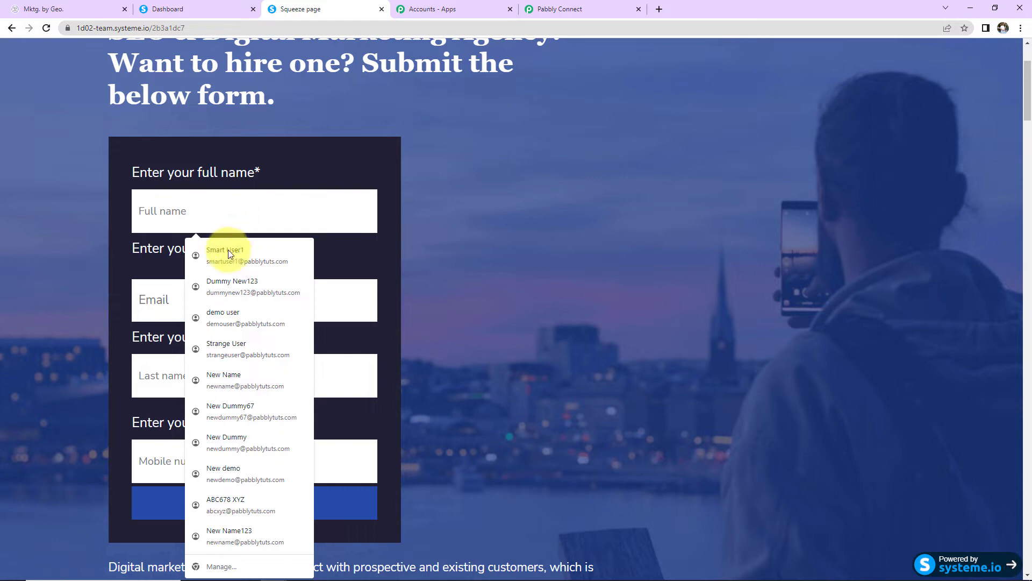
left_click(221, 286)
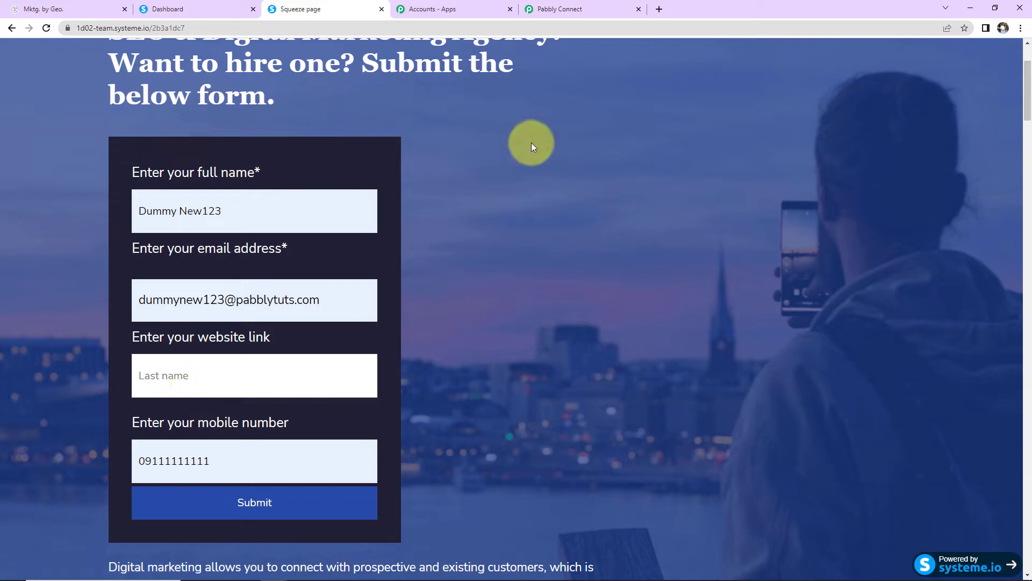
key("ctrl+t")
left_click(336, 260)
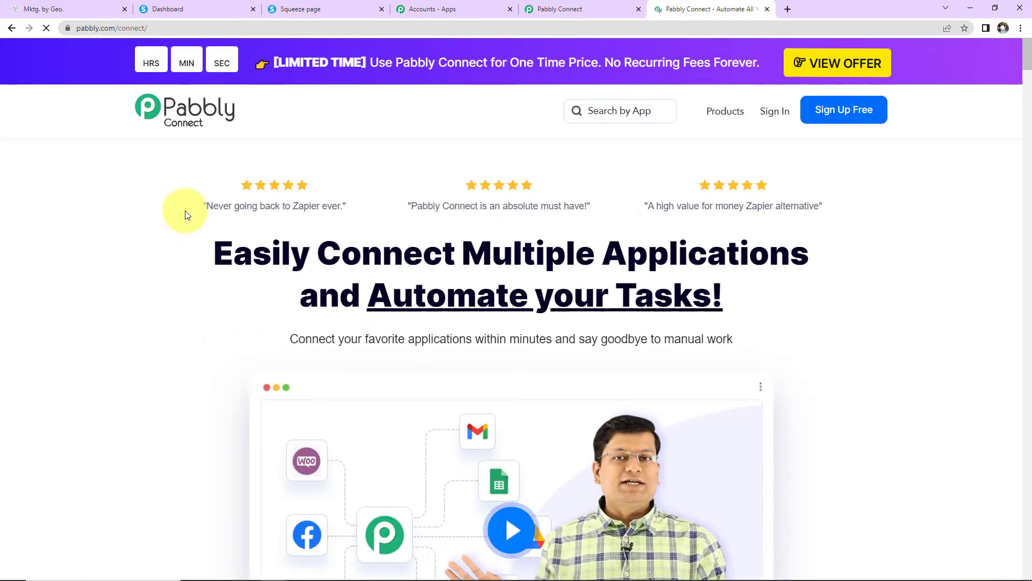
left_click(171, 28)
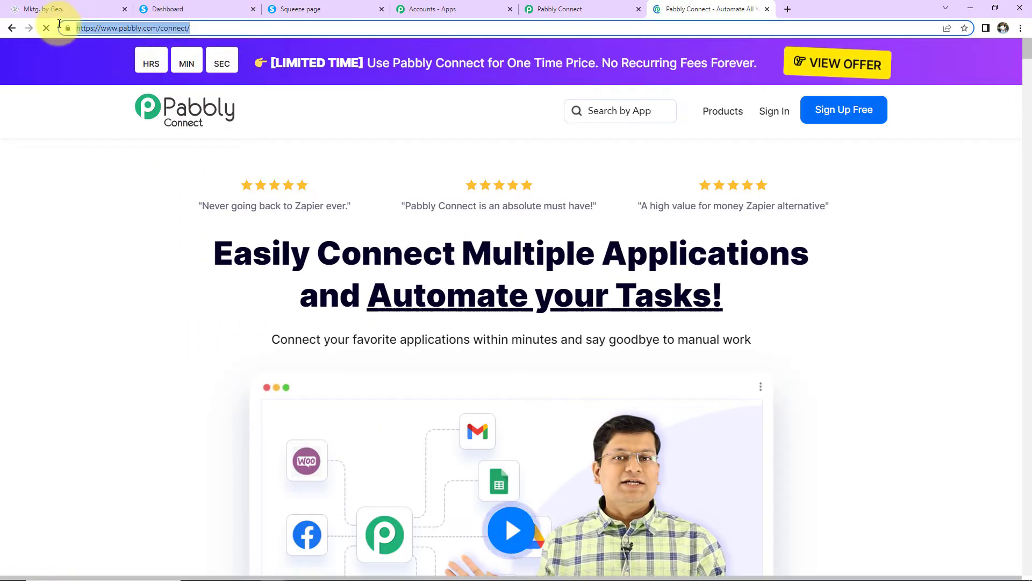
right_click(80, 24)
left_click(108, 73)
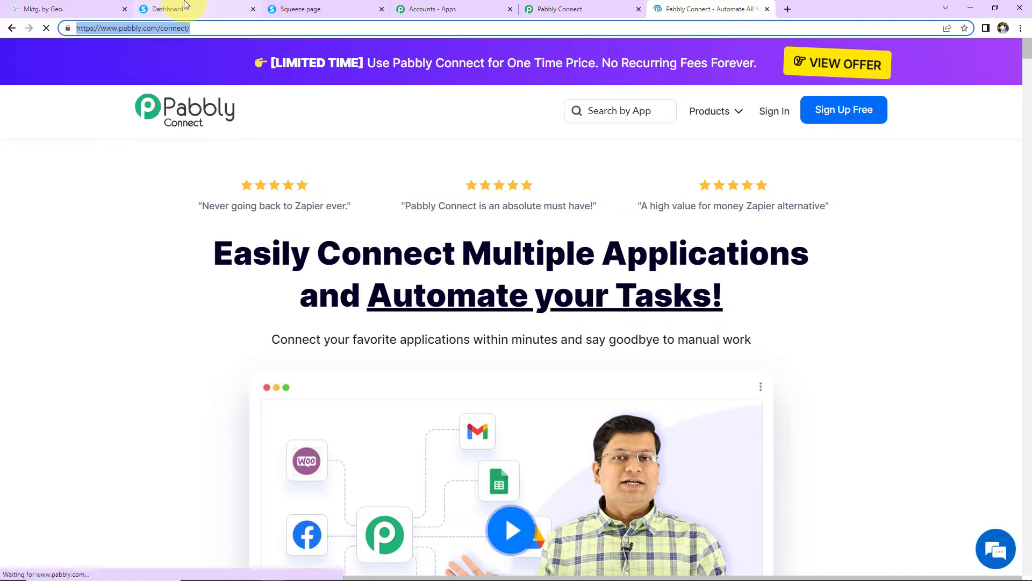
left_click(318, 8)
left_click(170, 378)
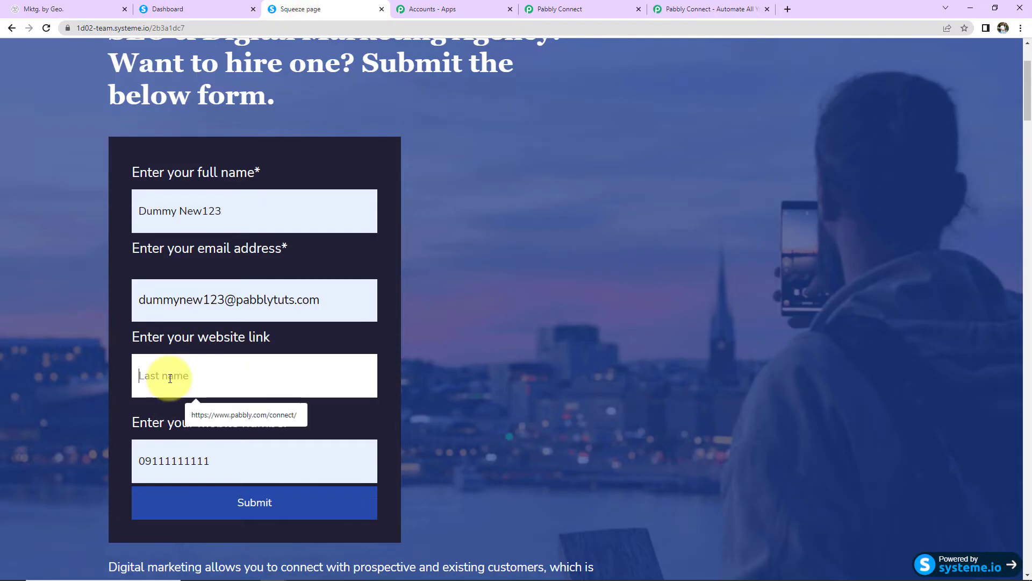
key("ctrl+v")
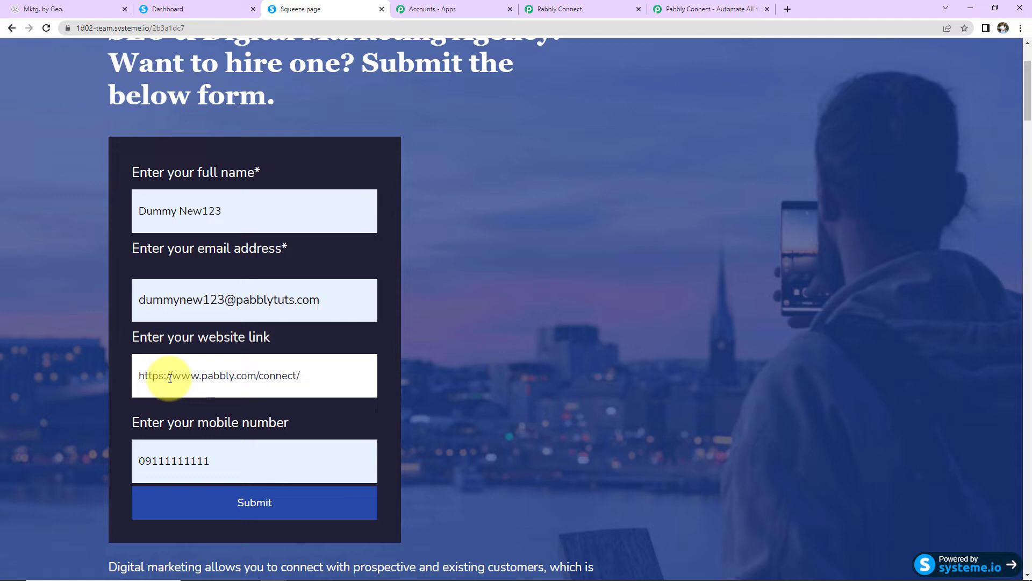
Step: Replace the mobile number with a test number including country code, then submit the form
double_click(214, 470)
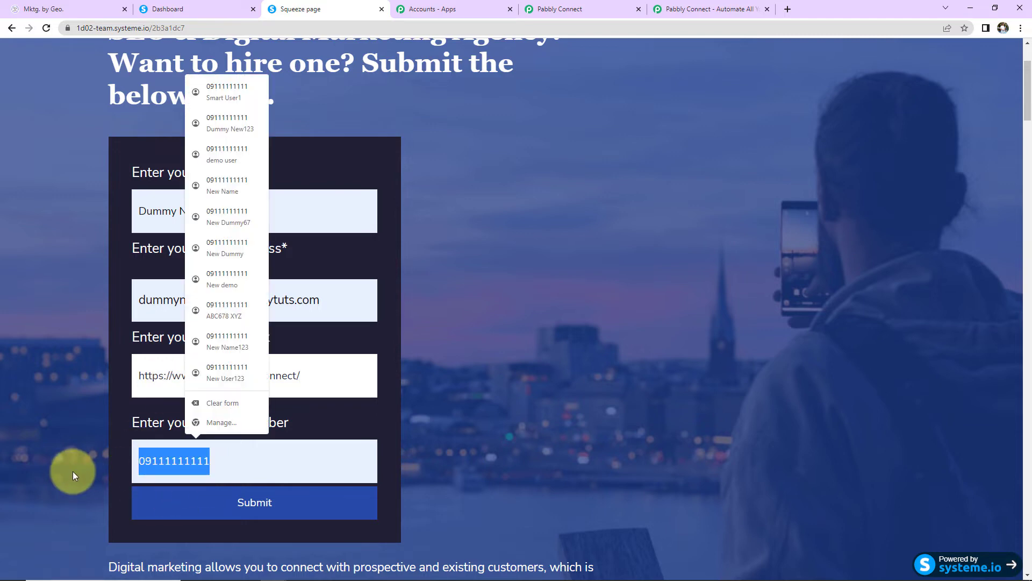
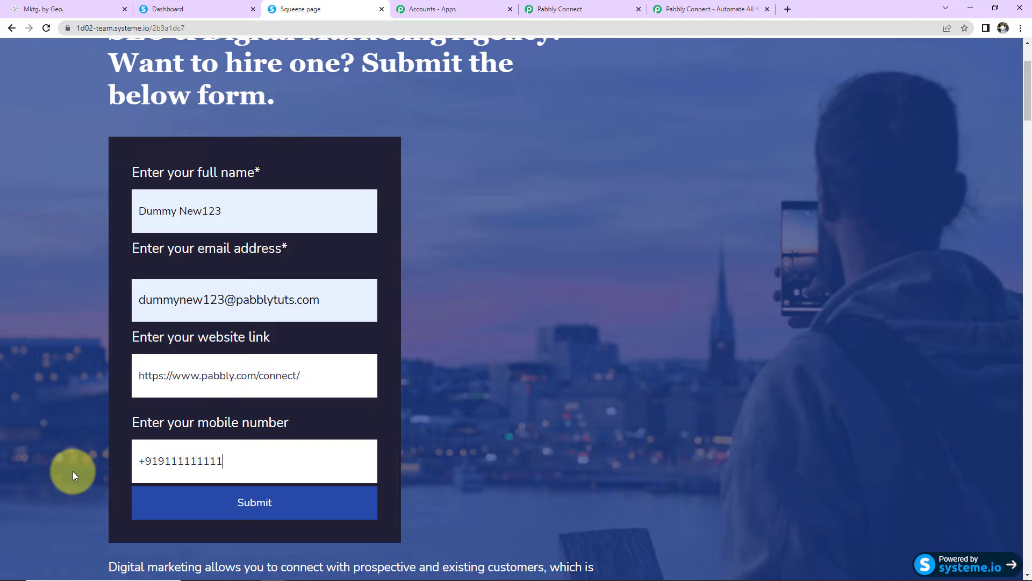
left_click(214, 508)
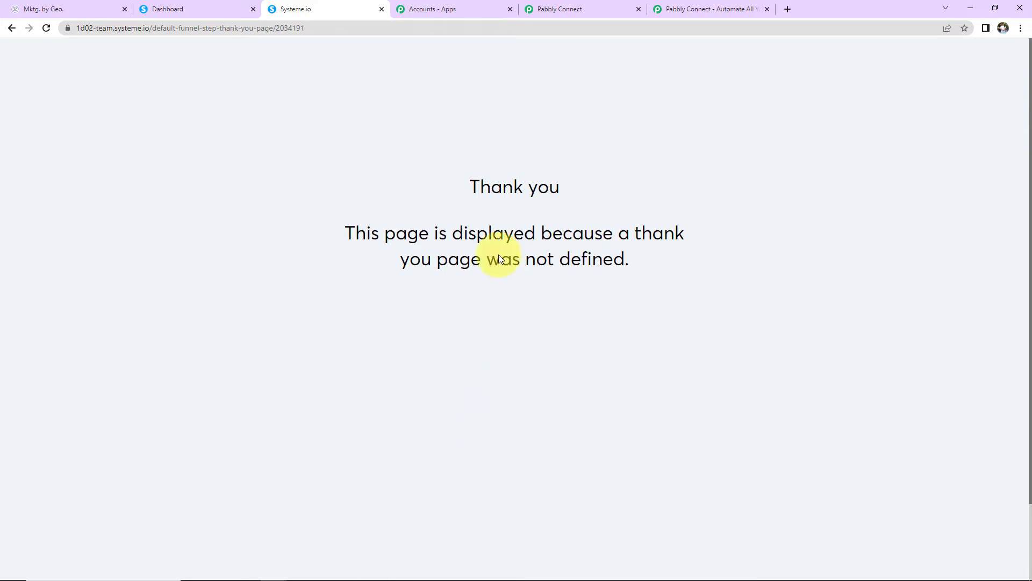
Step: Review the test lead's details in the captured Systeme.io webhook response
left_click(562, 10)
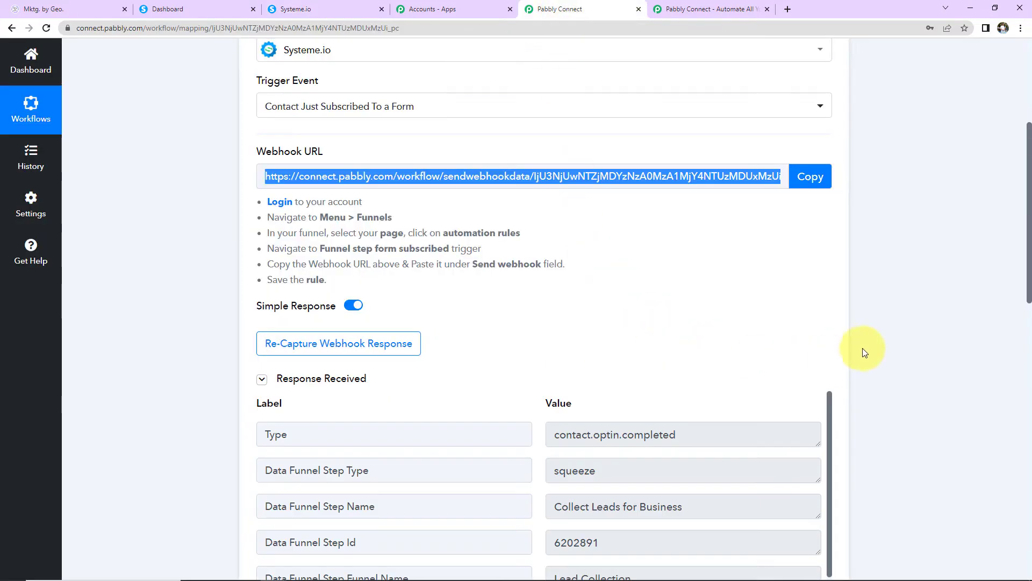
scroll(885, 323, "down", 5)
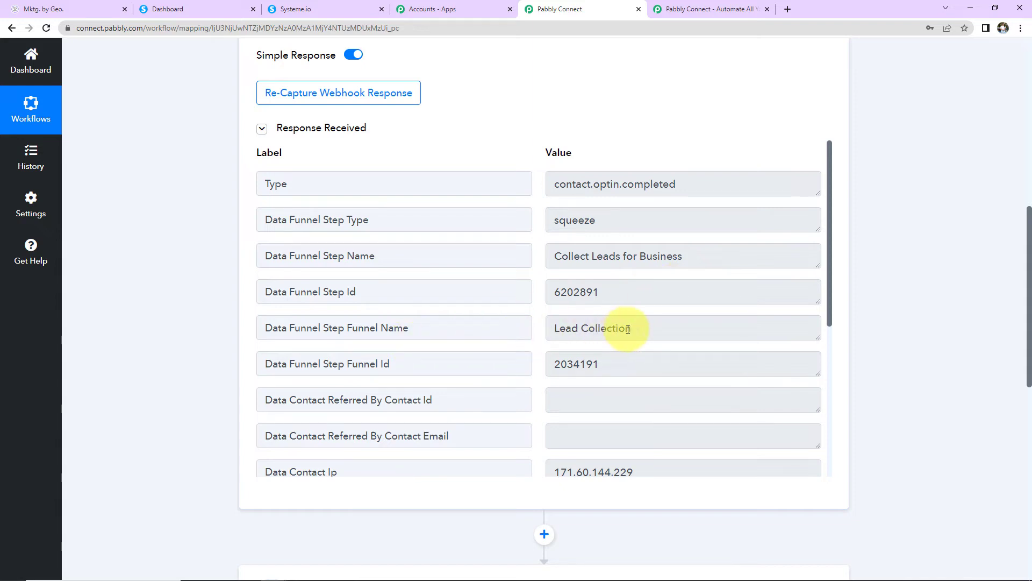
scroll(663, 342, "down", 5)
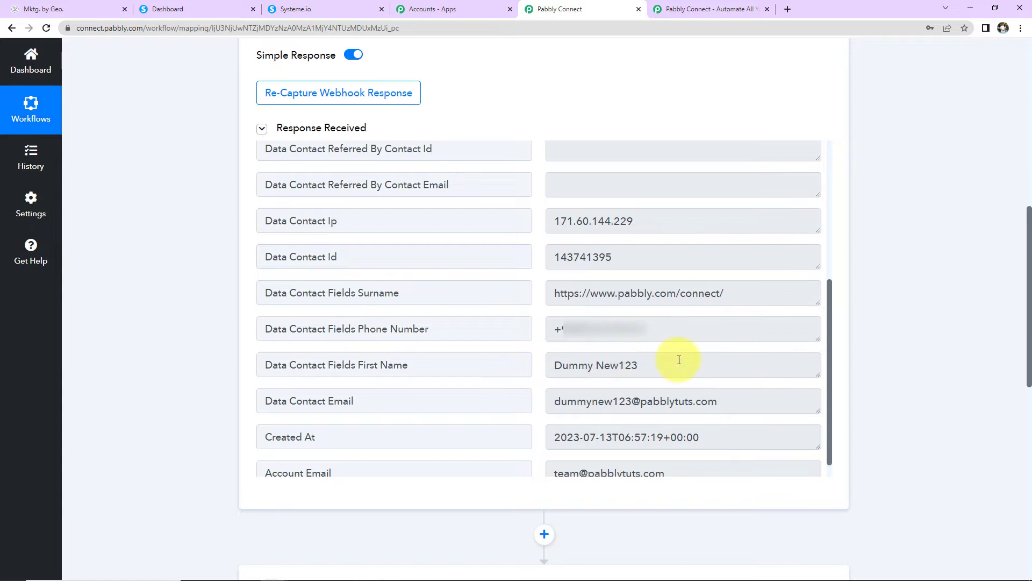
scroll(725, 377, "down", 1)
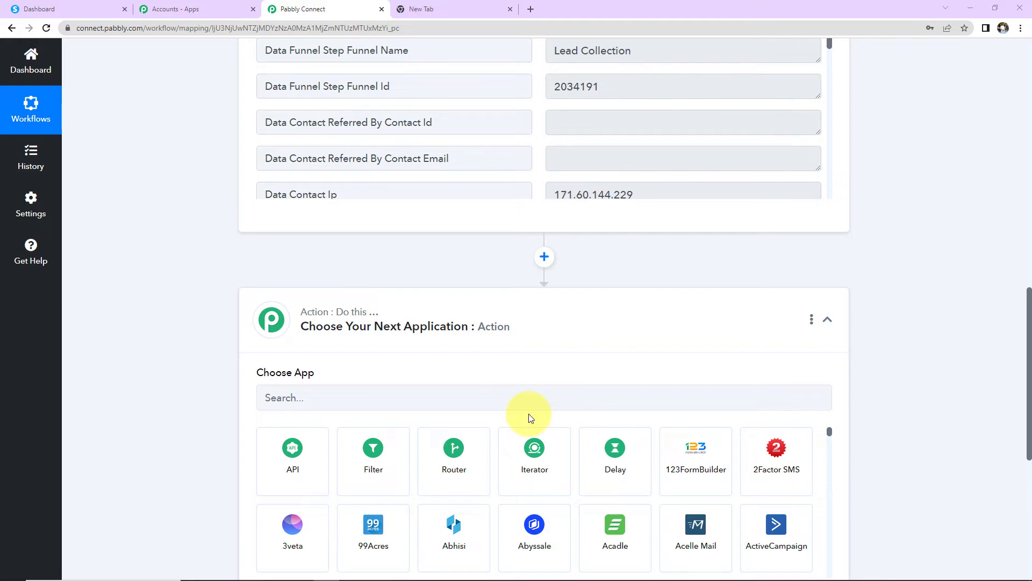
Step: Set the action to Interakt's Send WhatsApp Template Message
left_click(403, 398)
type("inter")
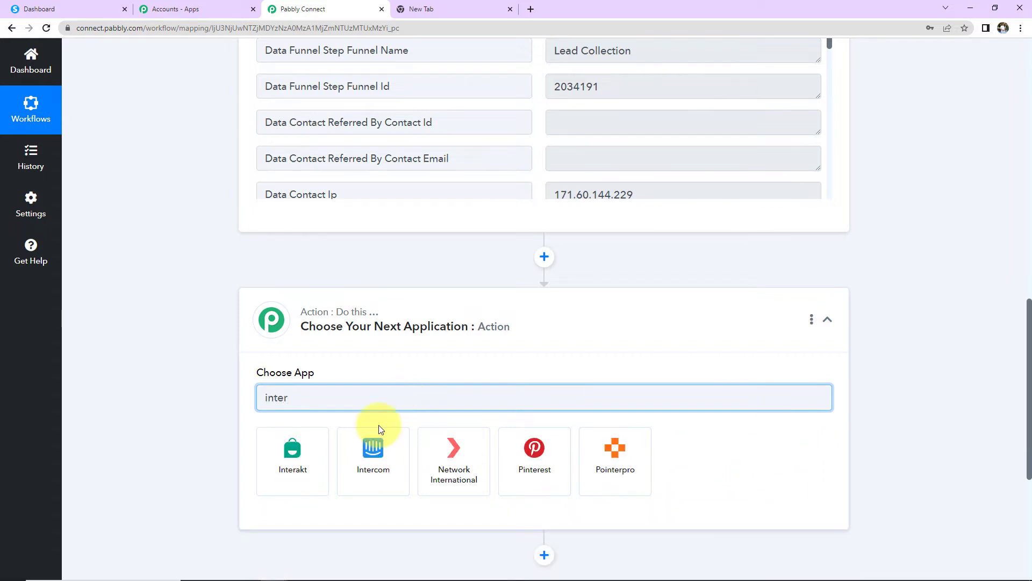
left_click(318, 447)
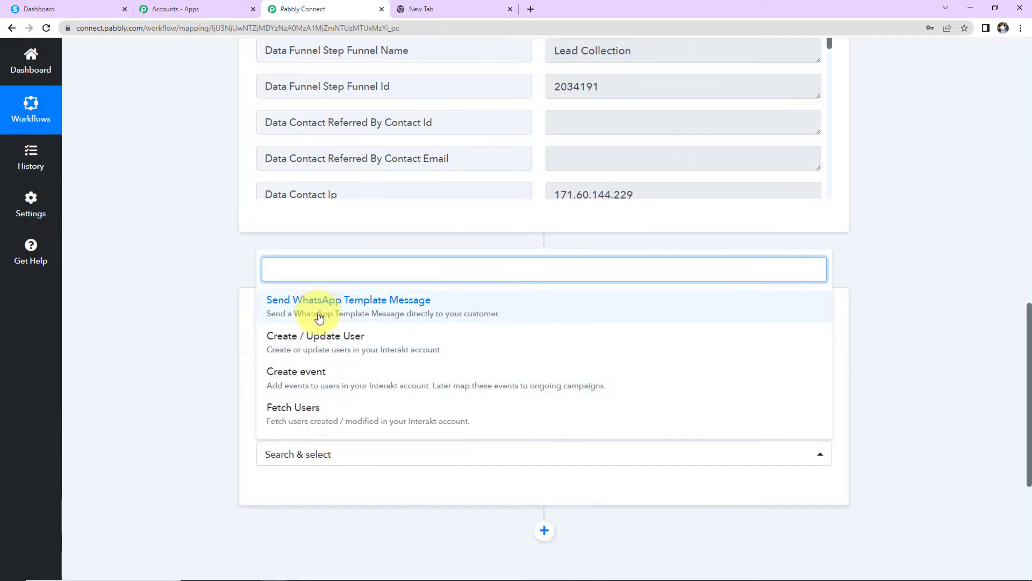
left_click(318, 307)
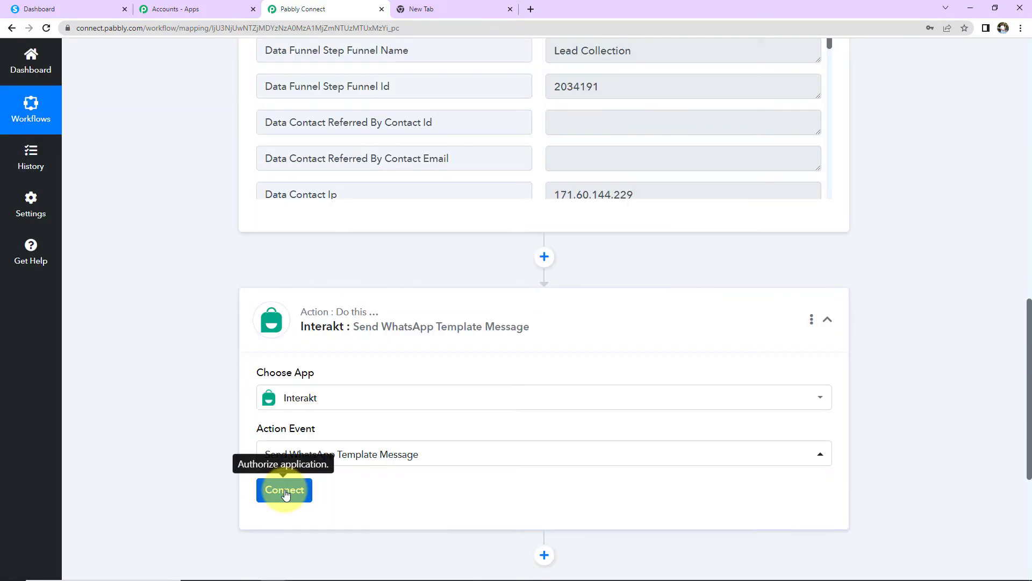
Step: Copy the secret key from Interakt and paste it into the new connection's Secret Key field
left_click(284, 492)
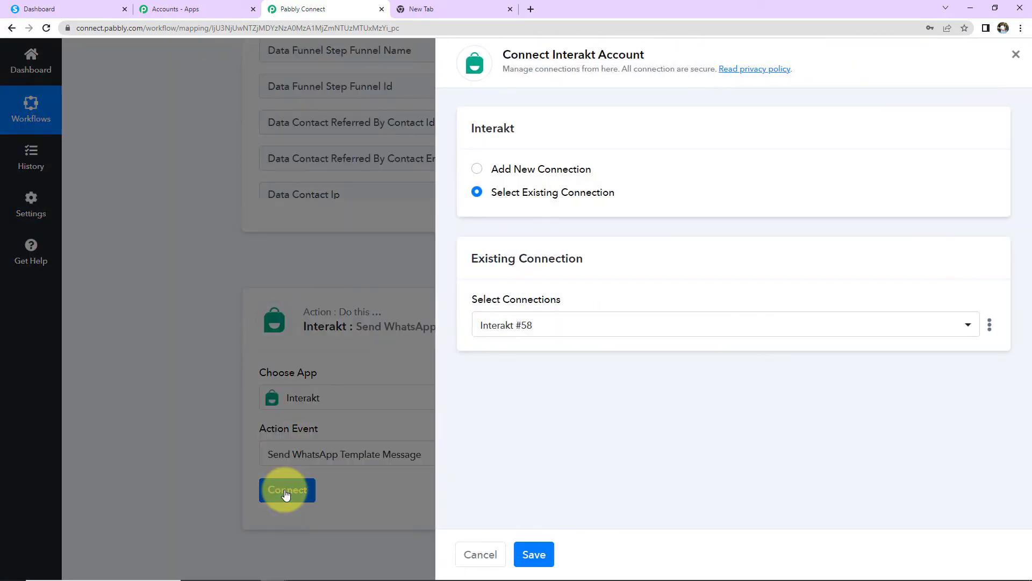
left_click_drag(503, 55, 669, 61)
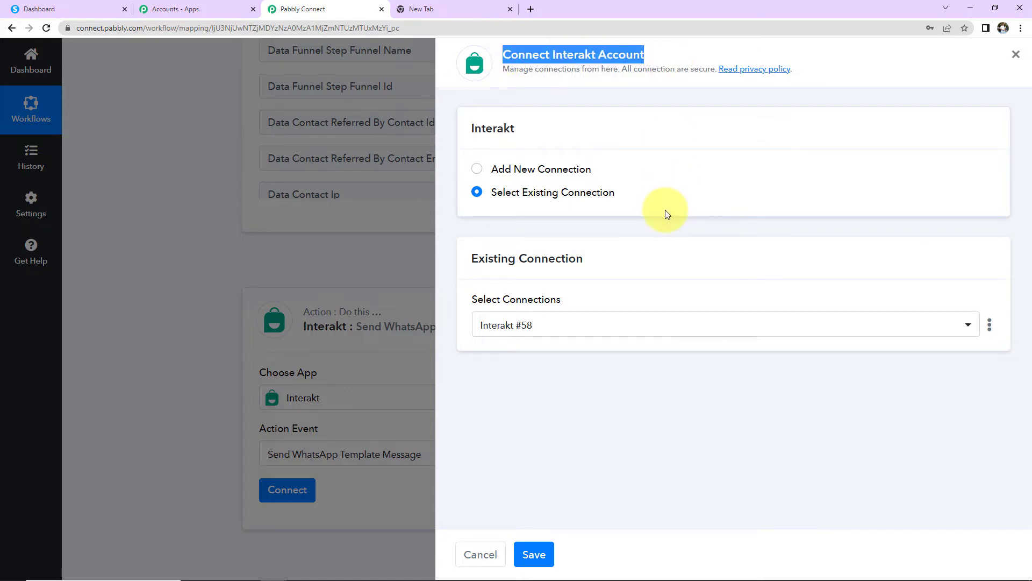
left_click(478, 171)
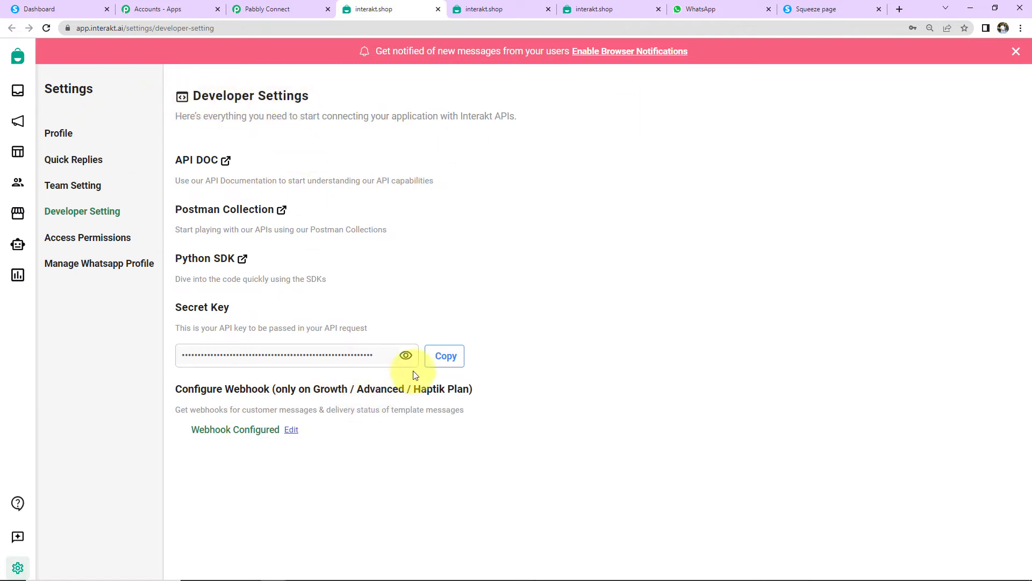
left_click(440, 361)
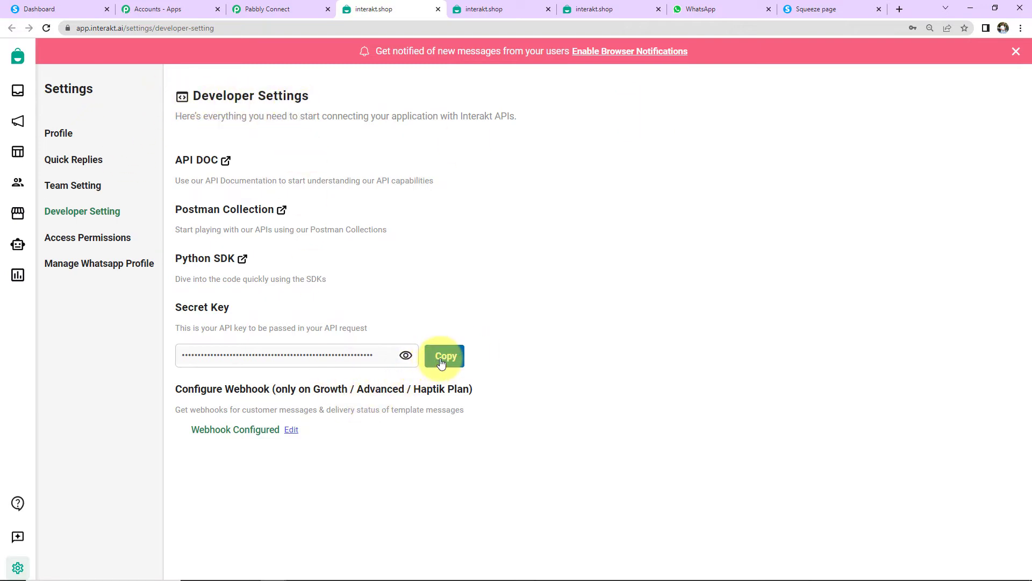
left_click(291, 10)
left_click(640, 331)
key("ctrl+v")
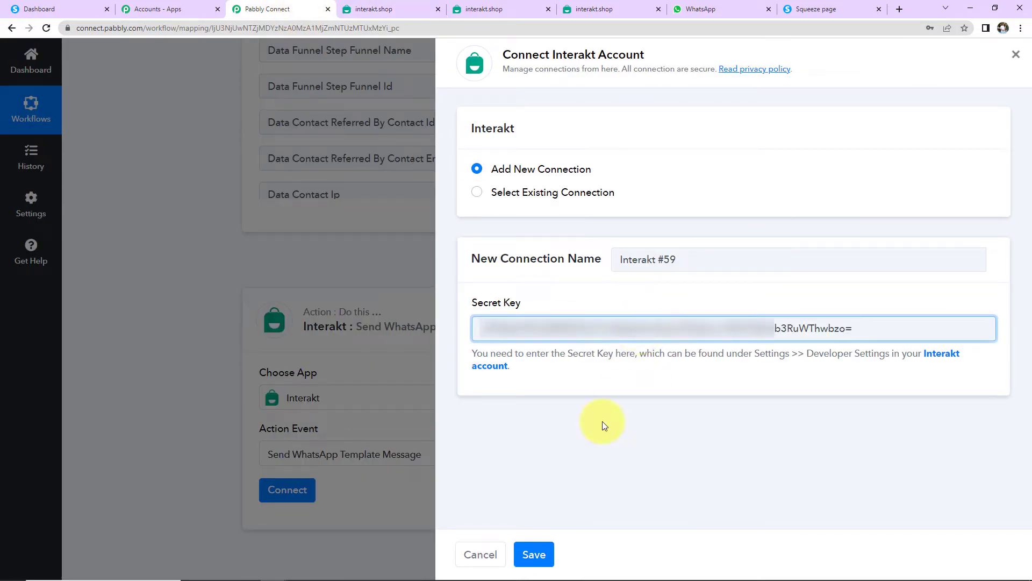
Step: Save the Interakt connection and bring the country code and phone fields into view
left_click(533, 556)
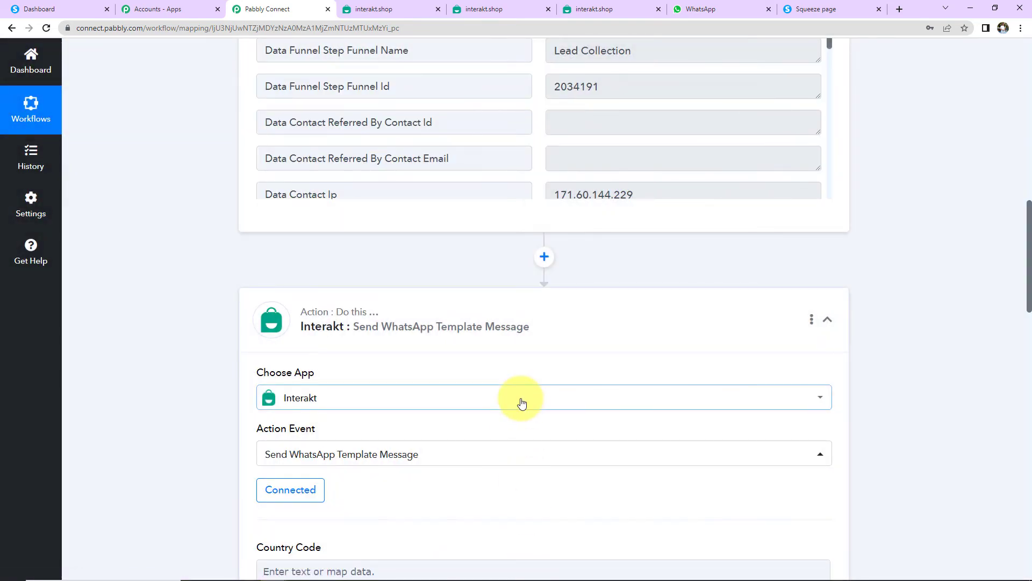
scroll(522, 403, "down", 5)
scroll(472, 369, "down", 2)
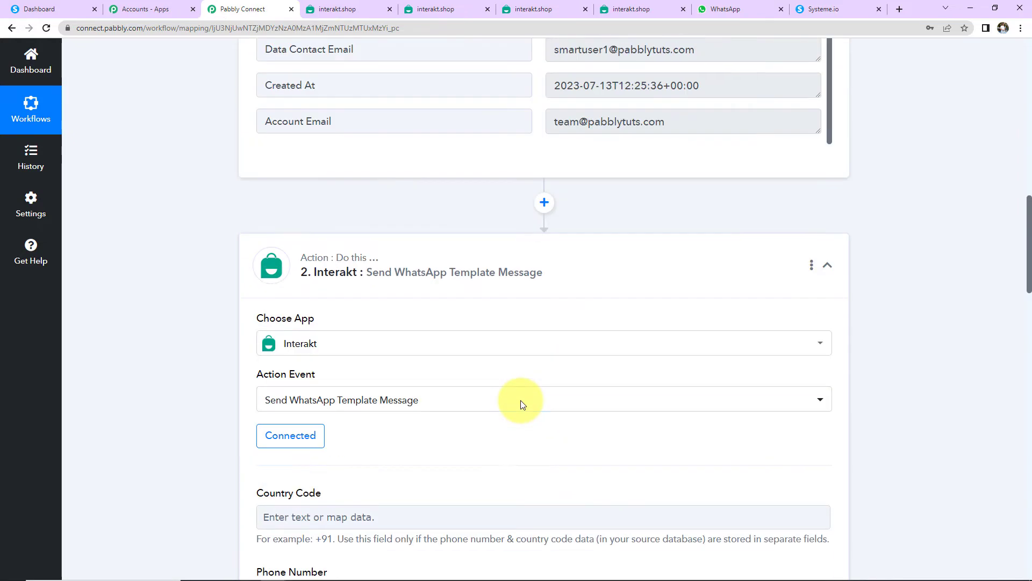
scroll(520, 404, "up", 4)
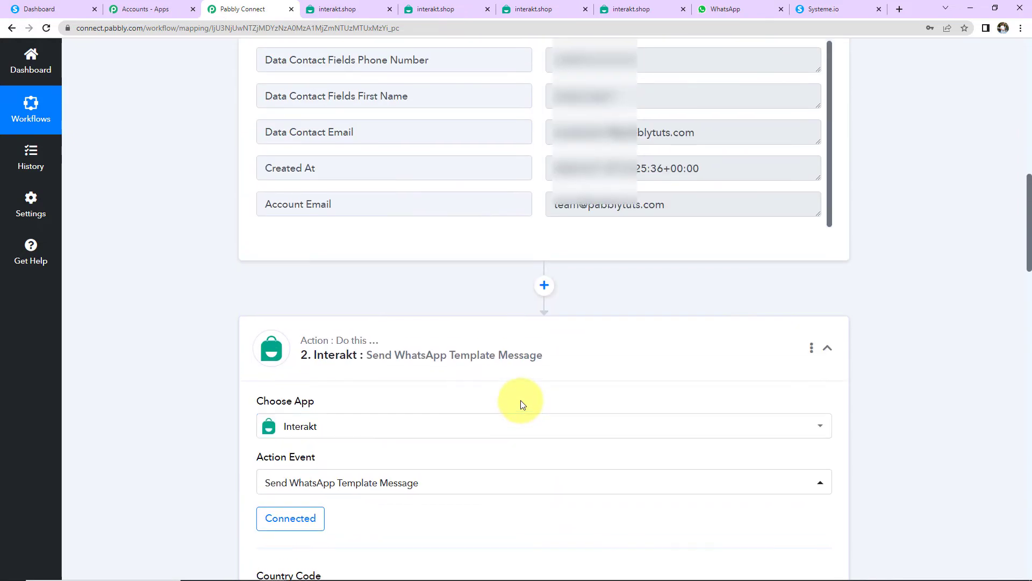
left_click_drag(549, 186, 643, 185)
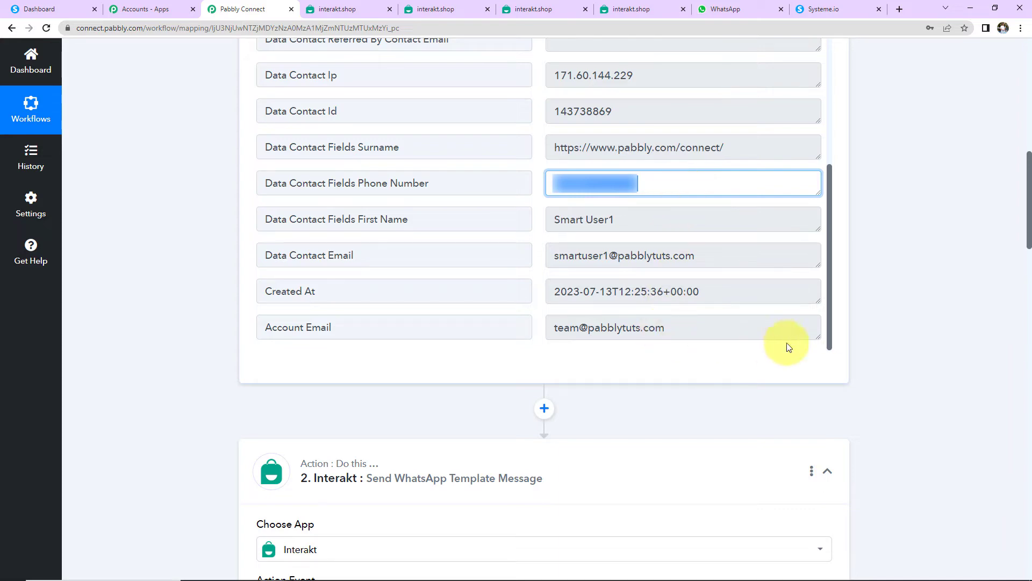
scroll(415, 397, "down", 7)
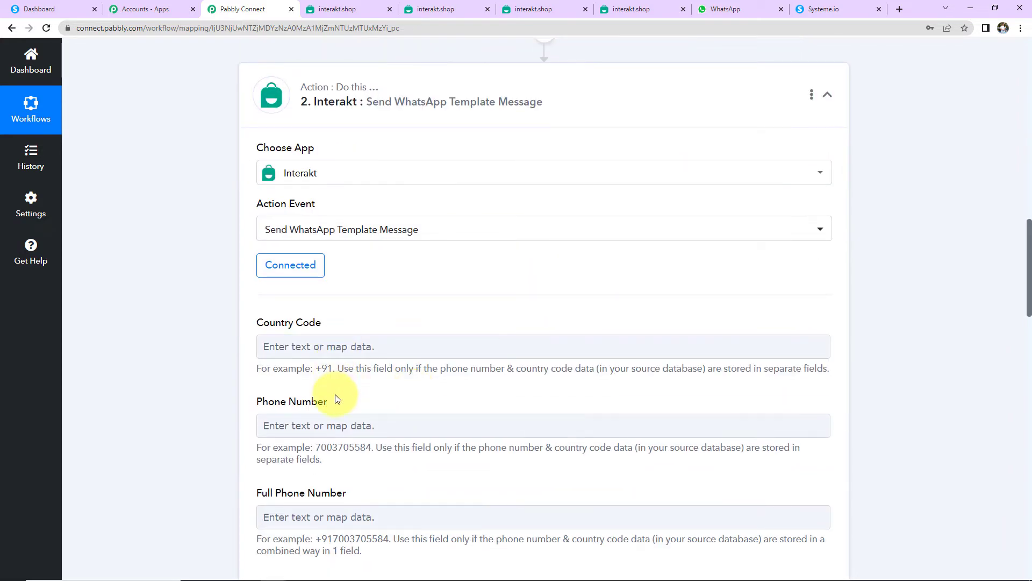
left_click(322, 515)
scroll(869, 430, "down", 2)
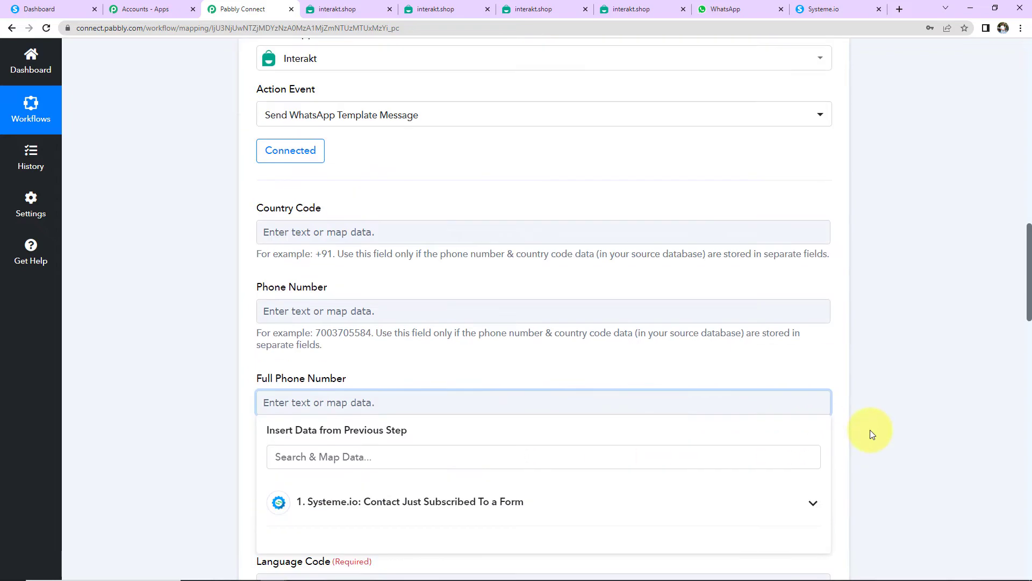
left_click(450, 499)
scroll(427, 530, "down", 8)
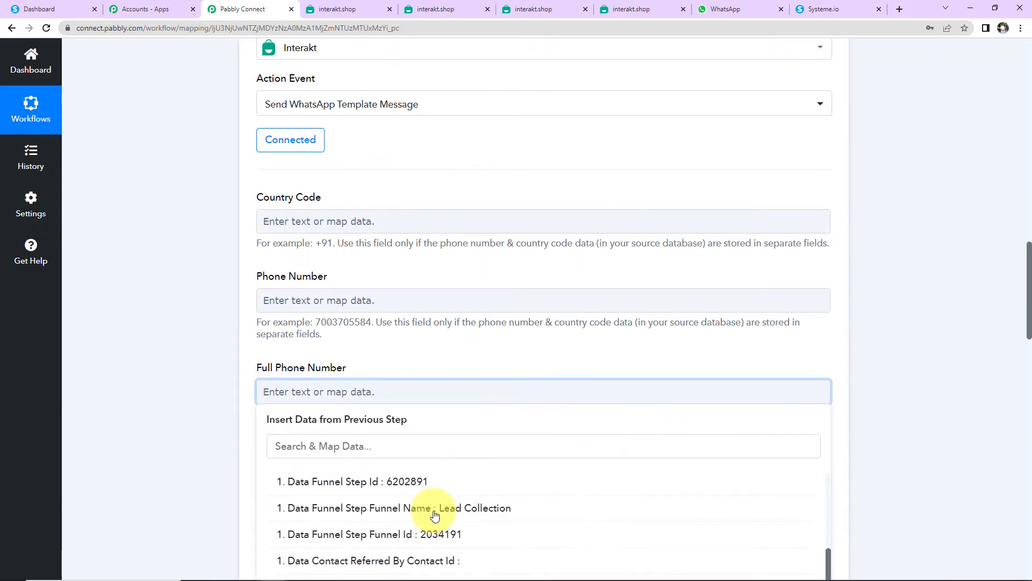
scroll(433, 551, "down", 1)
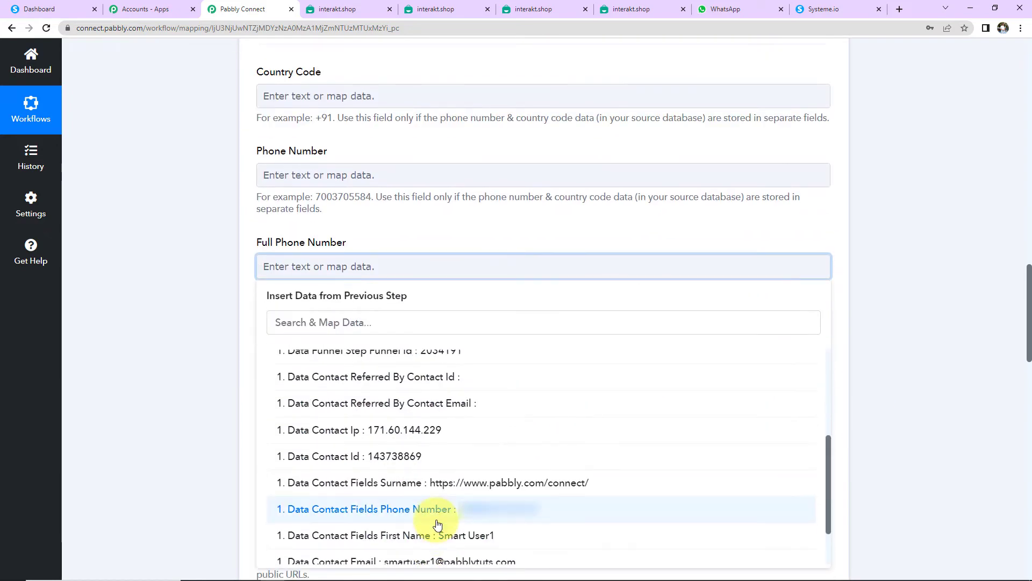
left_click(434, 523)
left_click(221, 341)
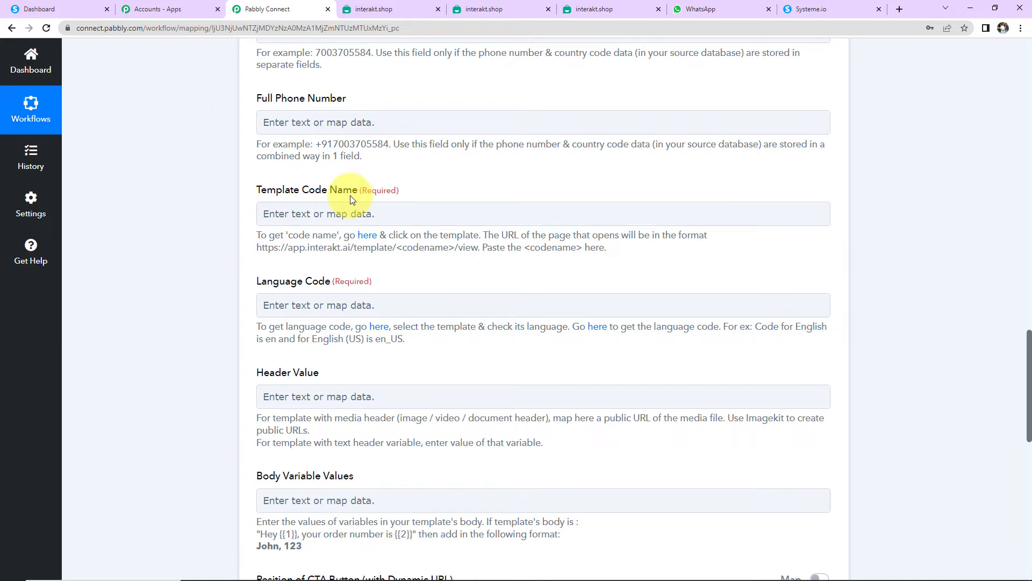
Step: Open the New Lead Final template from Interakt's active templates list
left_click(370, 236)
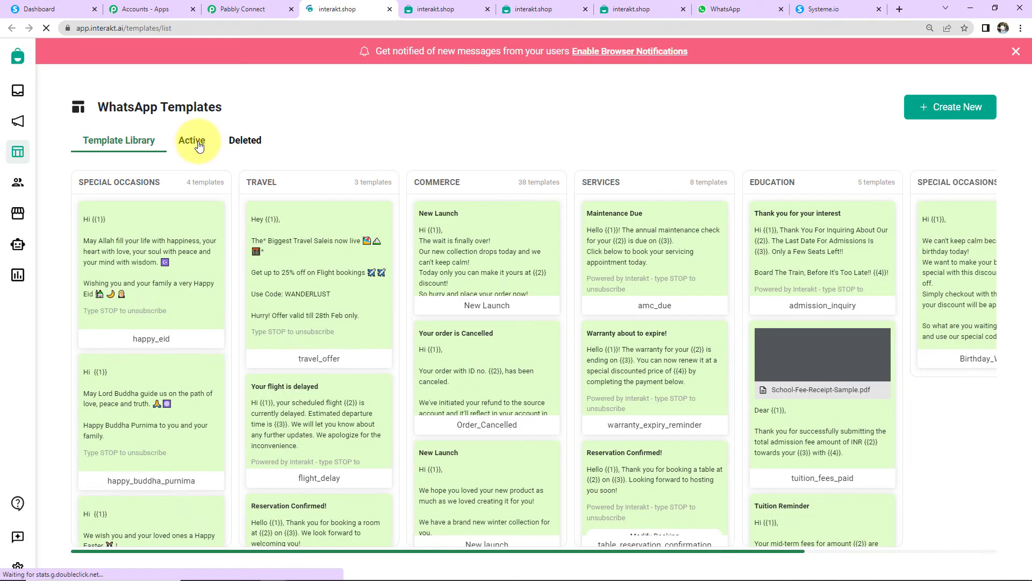
left_click(198, 146)
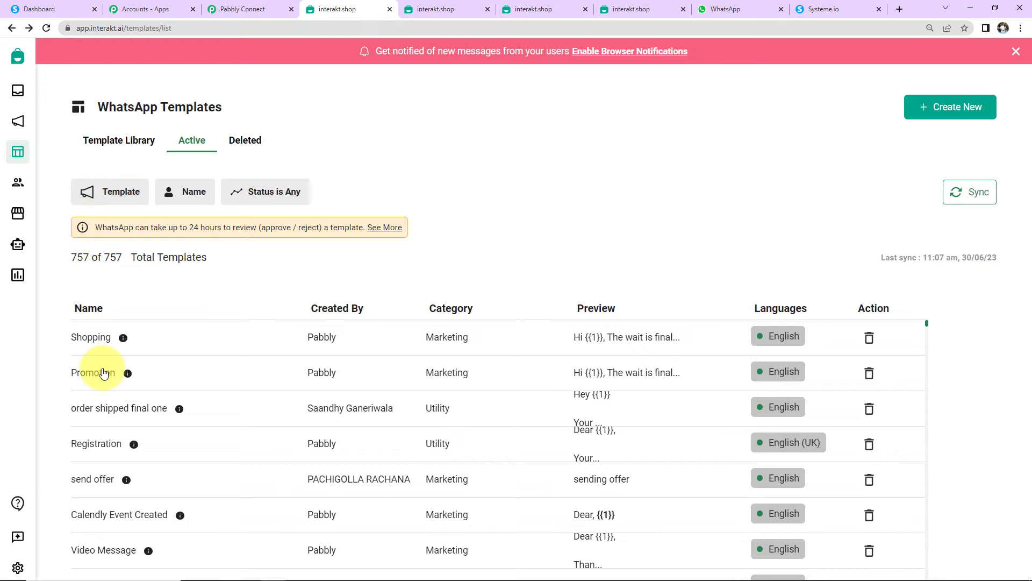
scroll(111, 376, "down", 5)
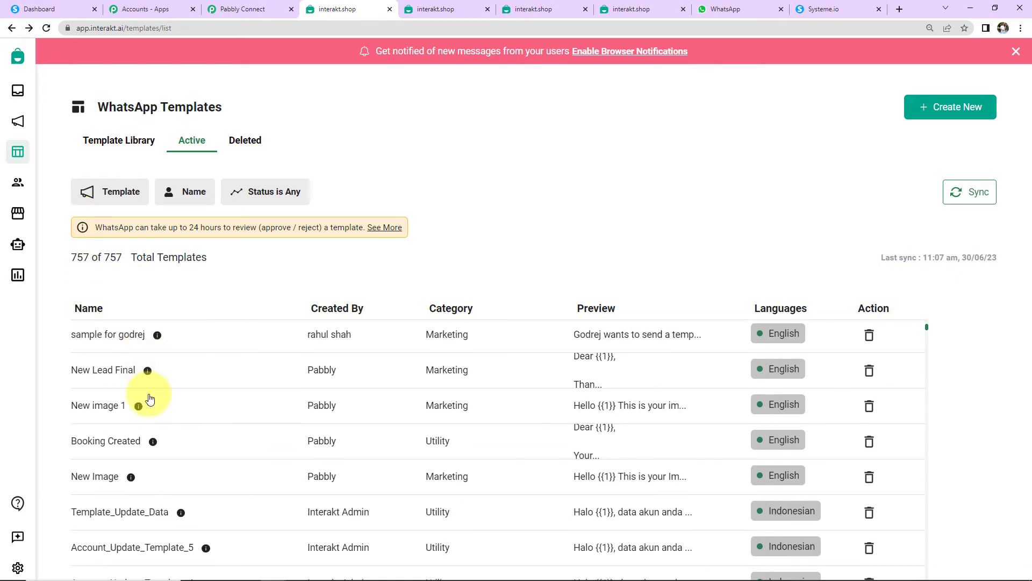
left_click(94, 371)
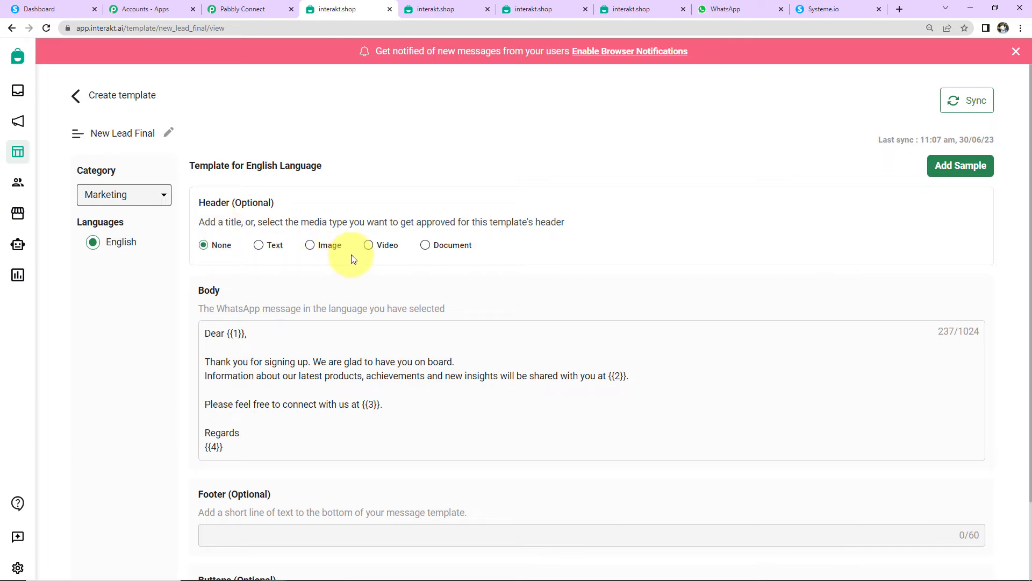
Step: Copy the template code name new_lead_final from the Interakt page address
scroll(576, 232, "down", 2)
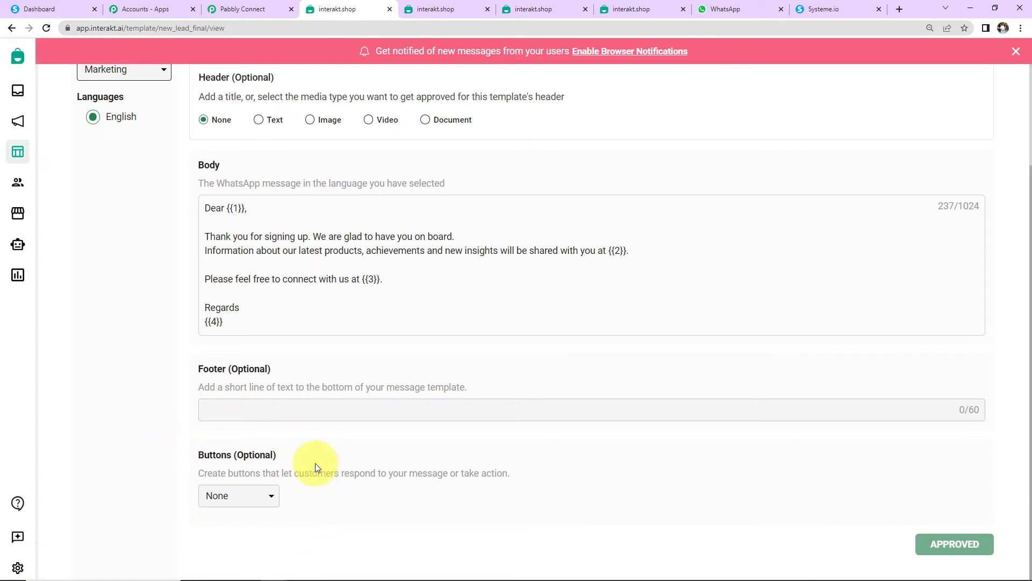
left_click(177, 26)
double_click(220, 28)
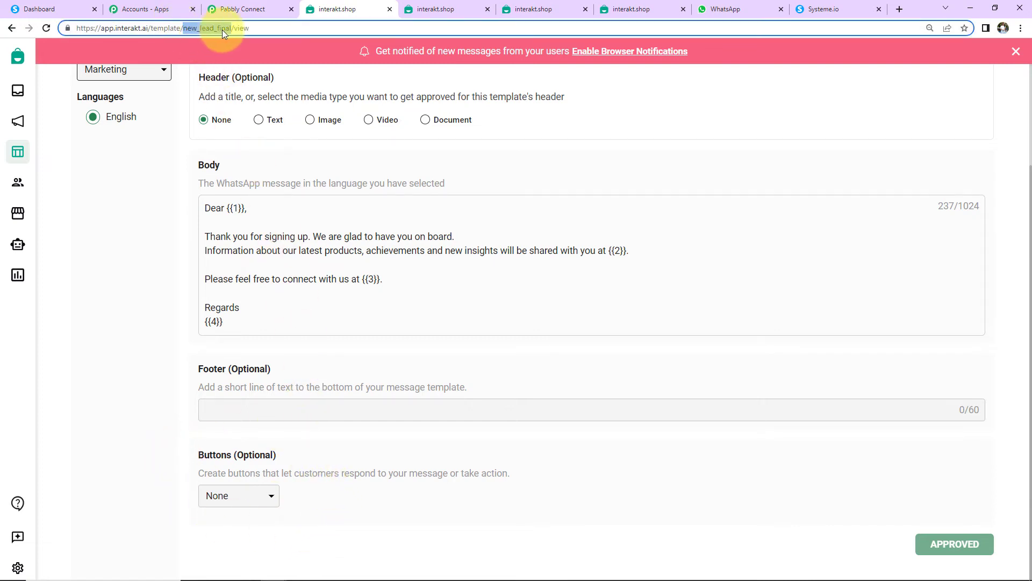
right_click(220, 28)
Step: Paste new_lead_final into the Interakt action's Template Code Name field
left_click(250, 88)
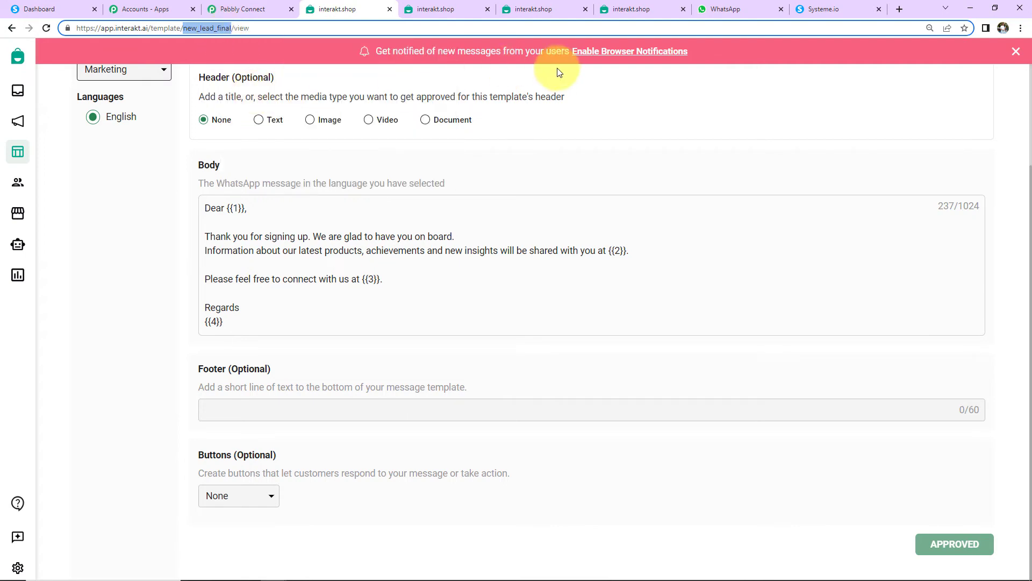
left_click(251, 10)
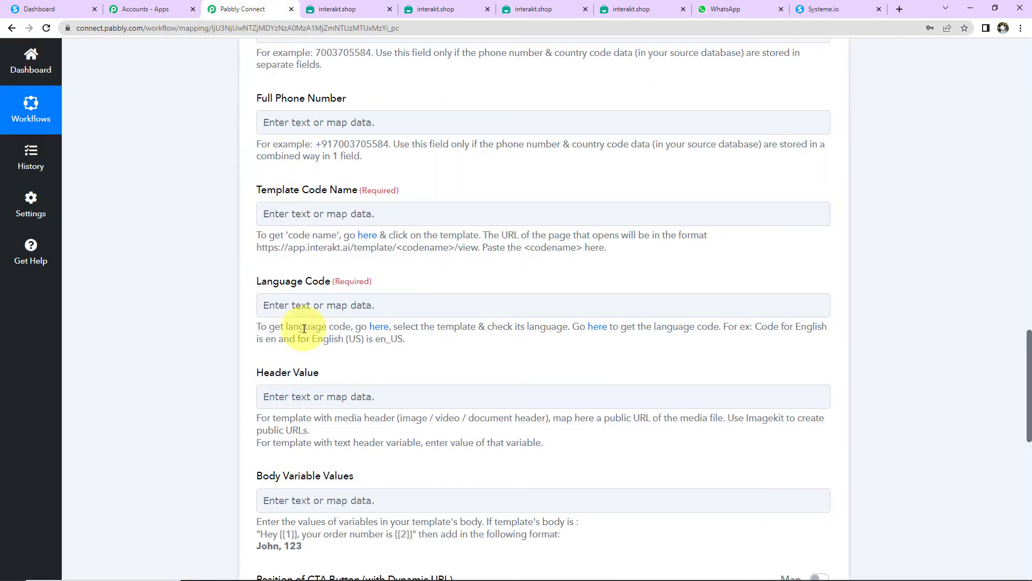
left_click(292, 212)
key("ctrl+v")
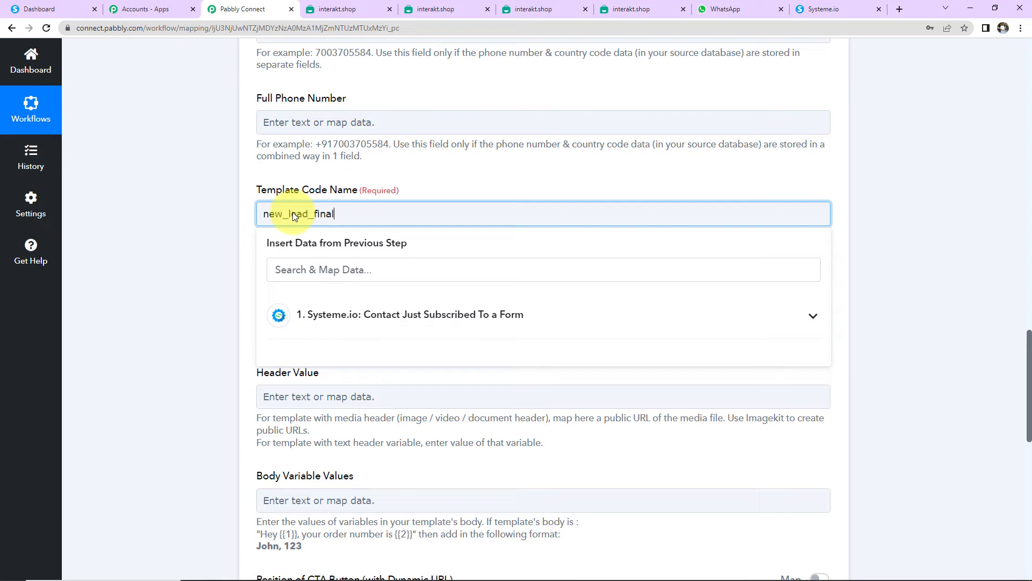
left_click(156, 218)
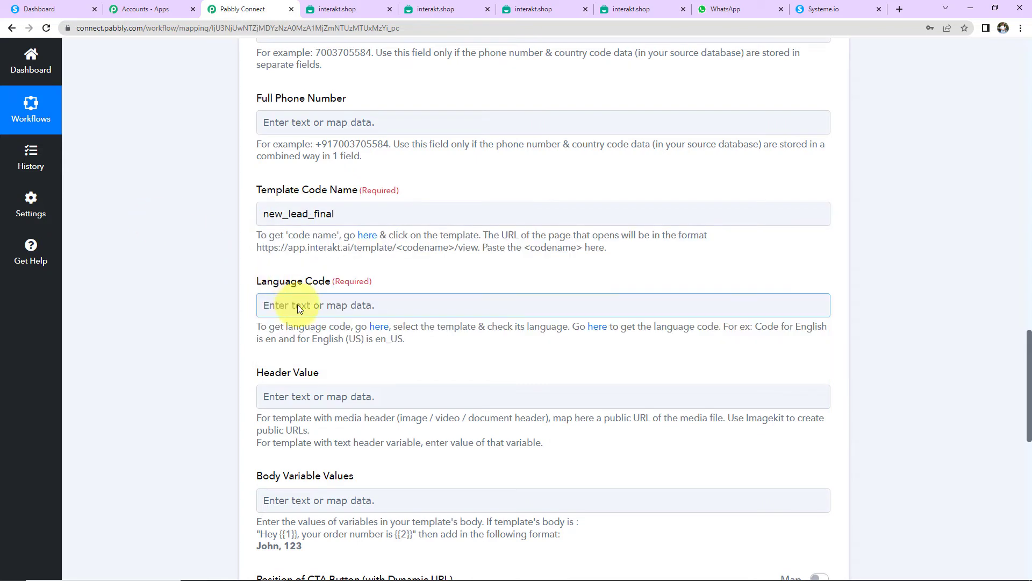
Step: Set the Language Code field to en, as the English hint specifies
left_click(298, 306)
type("en")
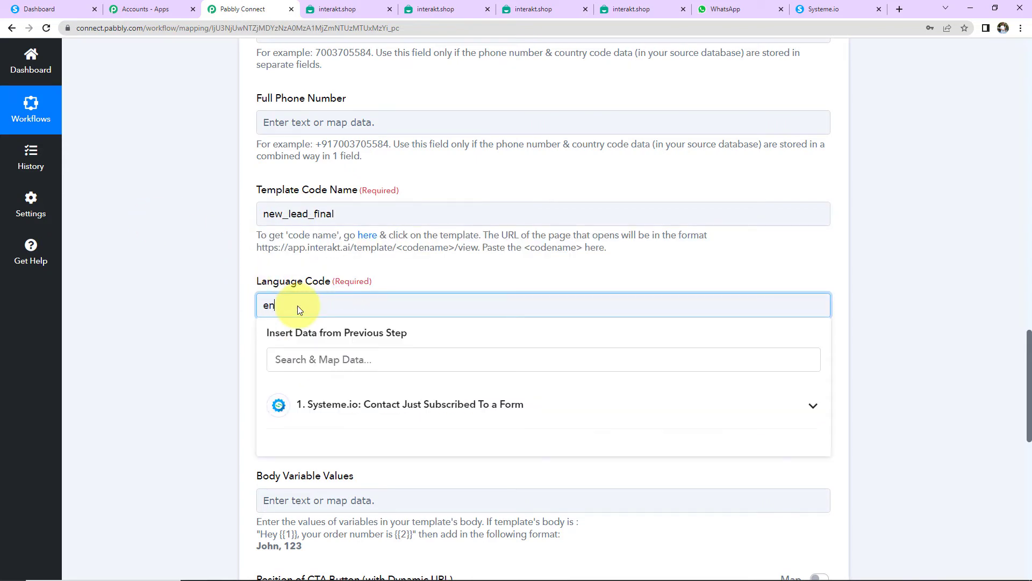
left_click(223, 283)
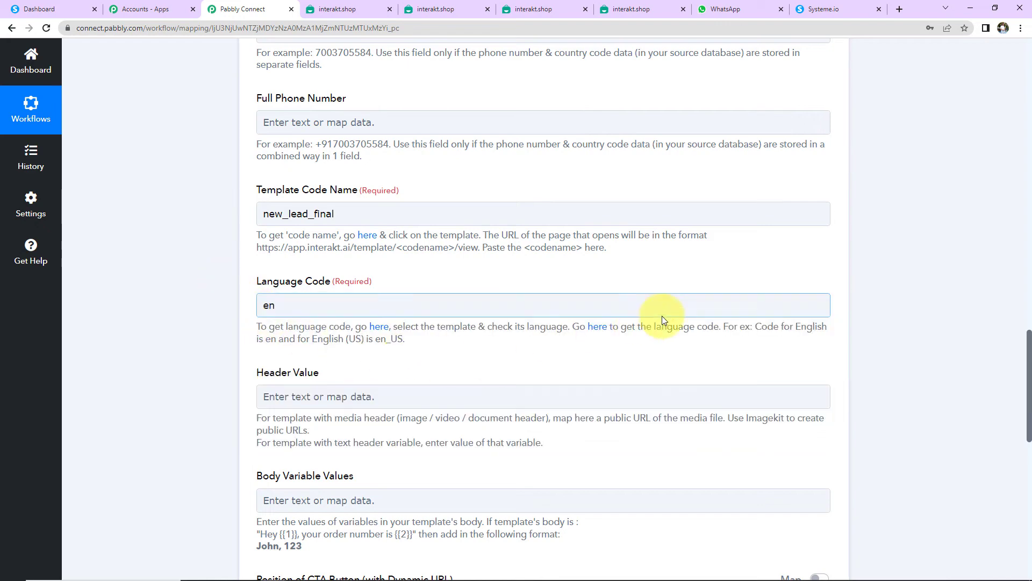
left_click_drag(755, 326, 218, 361)
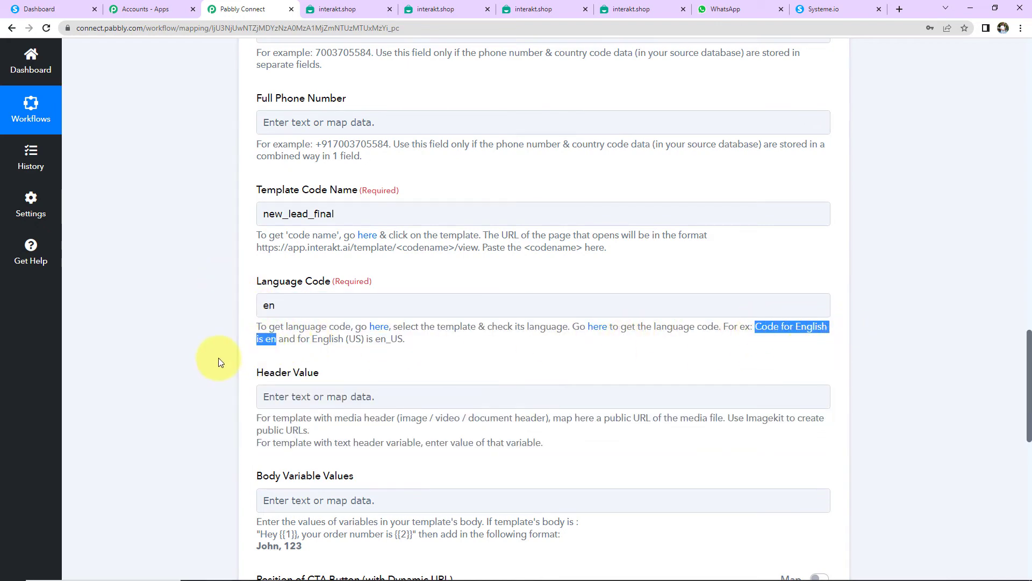
scroll(231, 333, "down", 2)
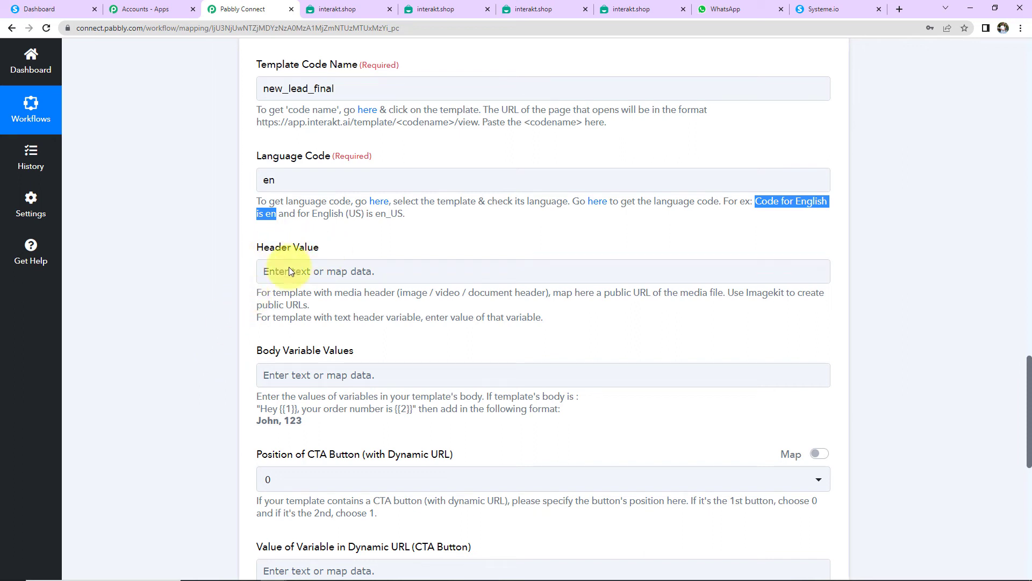
left_click(565, 282)
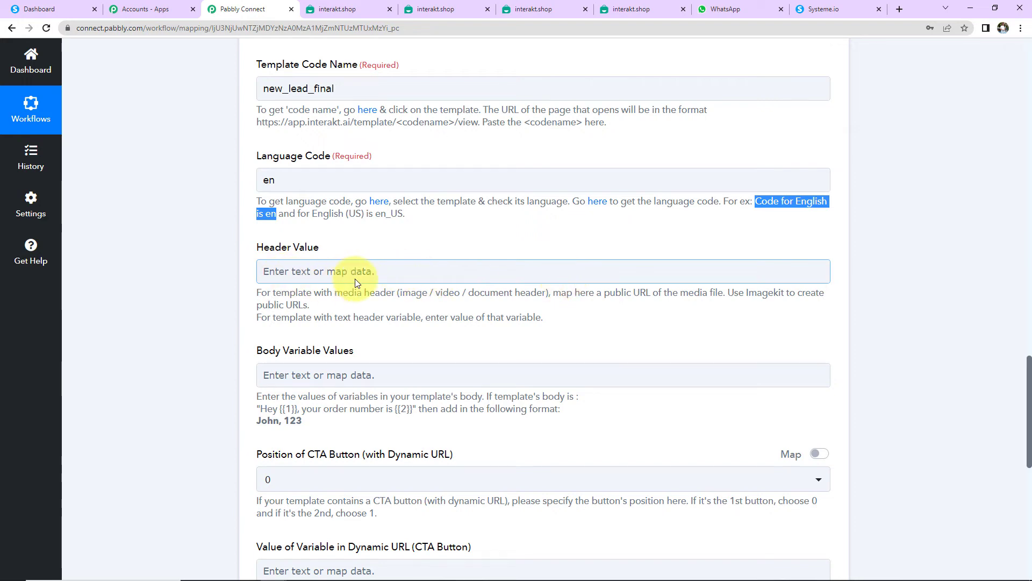
Step: Map the Systeme.io subscriber's First Name as the first body variable, followed by a comma
scroll(485, 281, "down", 2)
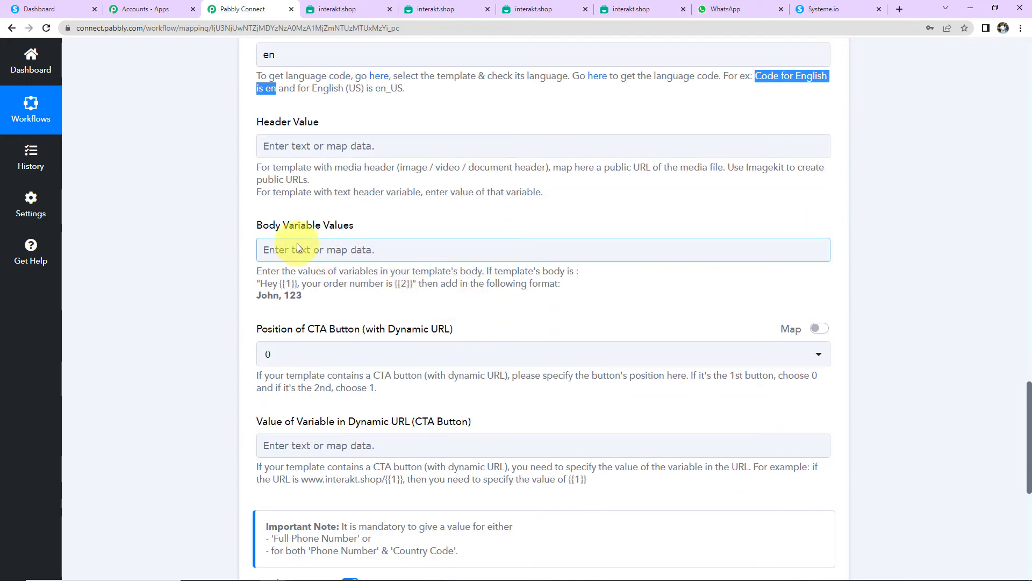
left_click(338, 244)
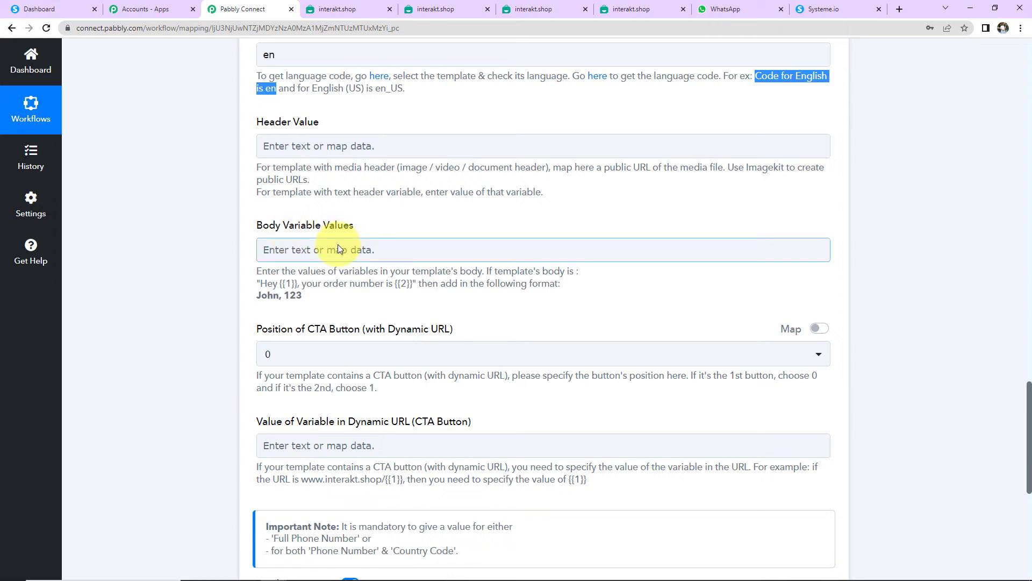
left_click(338, 245)
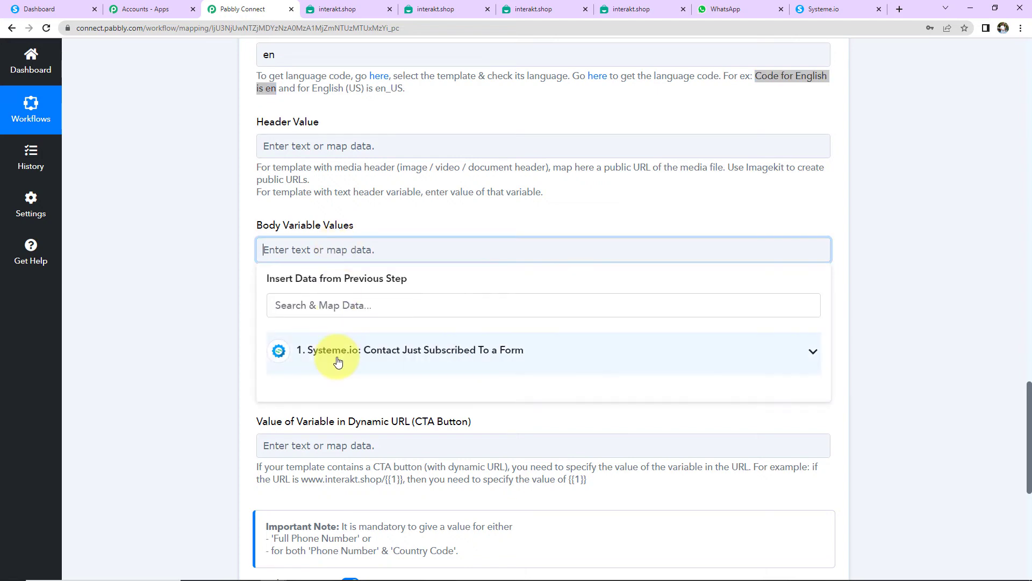
left_click(337, 361)
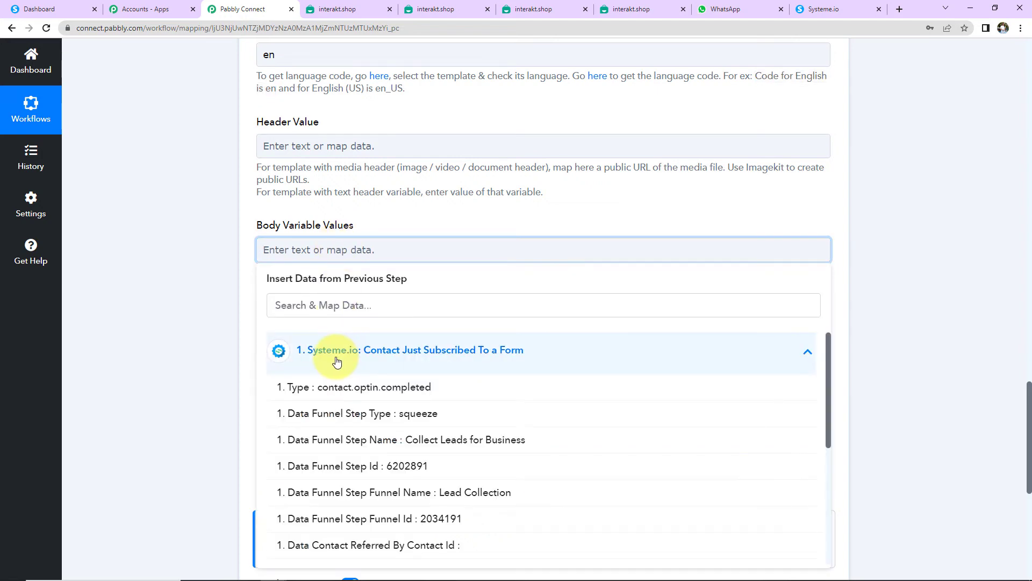
scroll(336, 438, "down", 4)
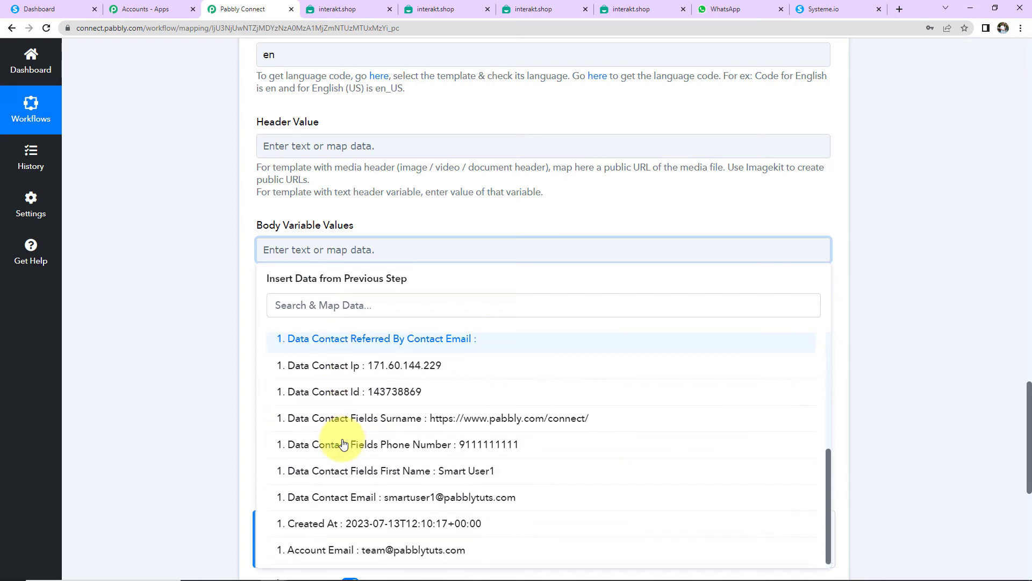
scroll(343, 444, "down", 3)
left_click(379, 471)
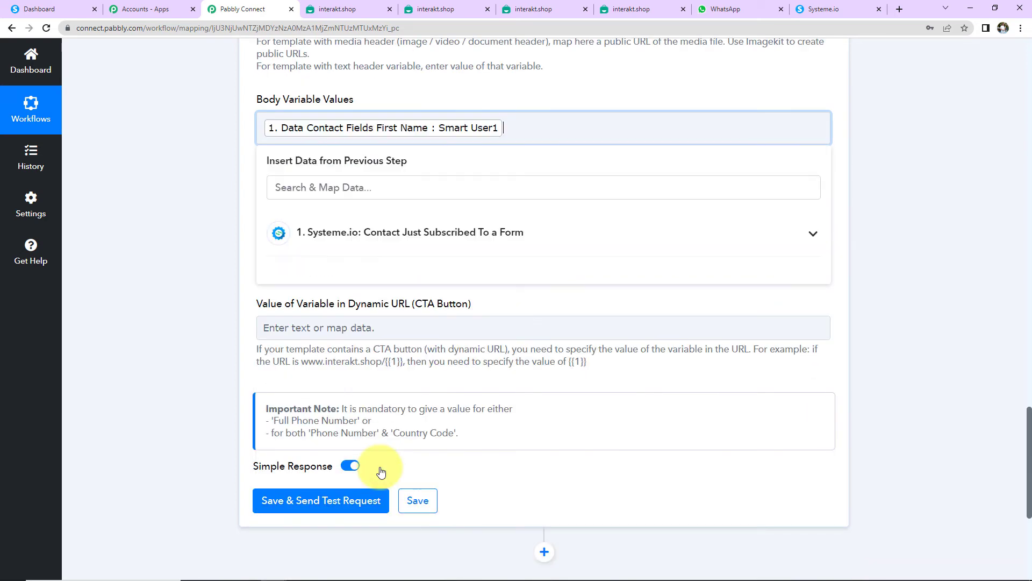
type(",")
left_click(427, 232)
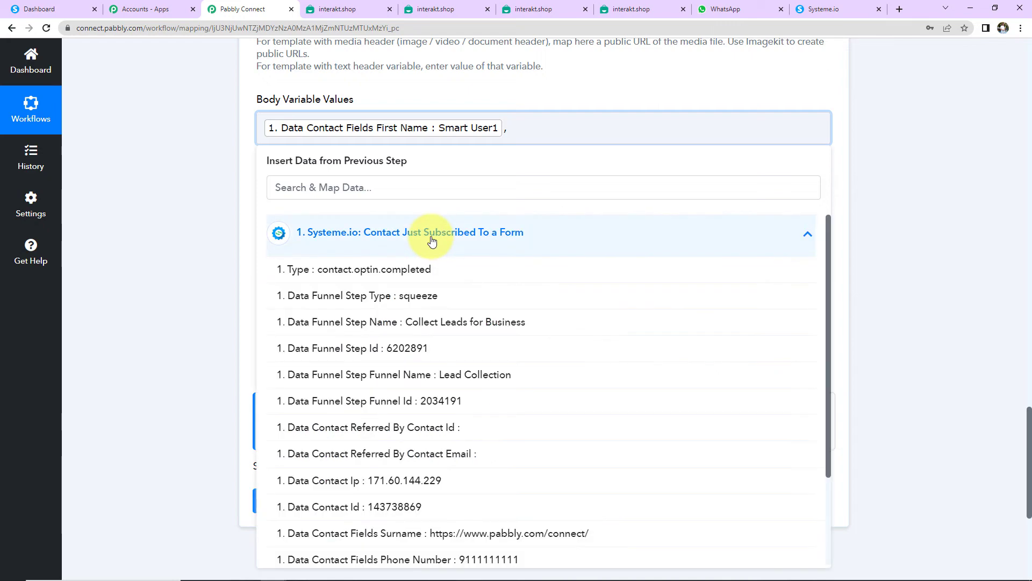
scroll(450, 401, "down", 1)
scroll(451, 401, "down", 2)
left_click(442, 499)
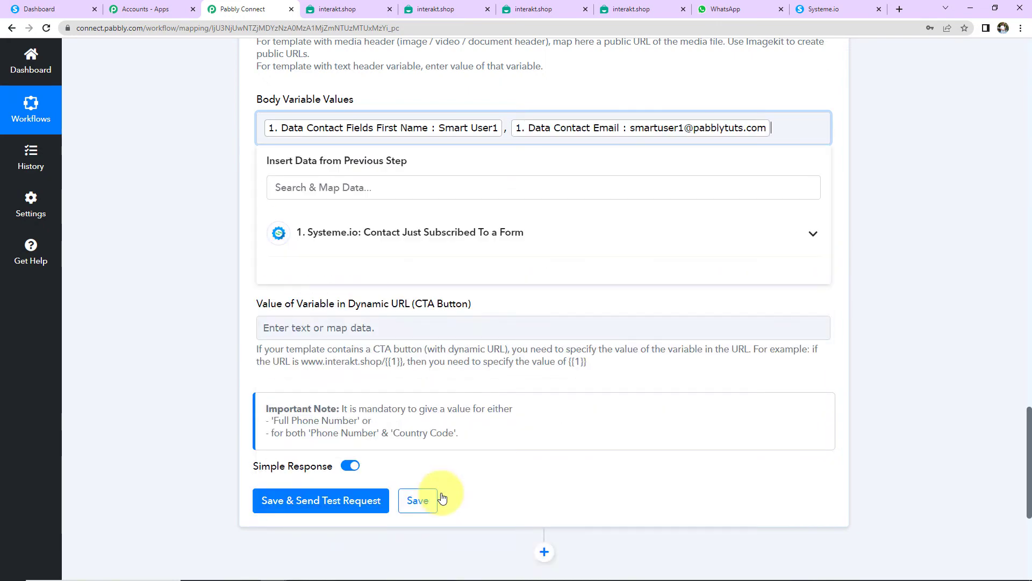
type(",")
type("www.pabbly.c")
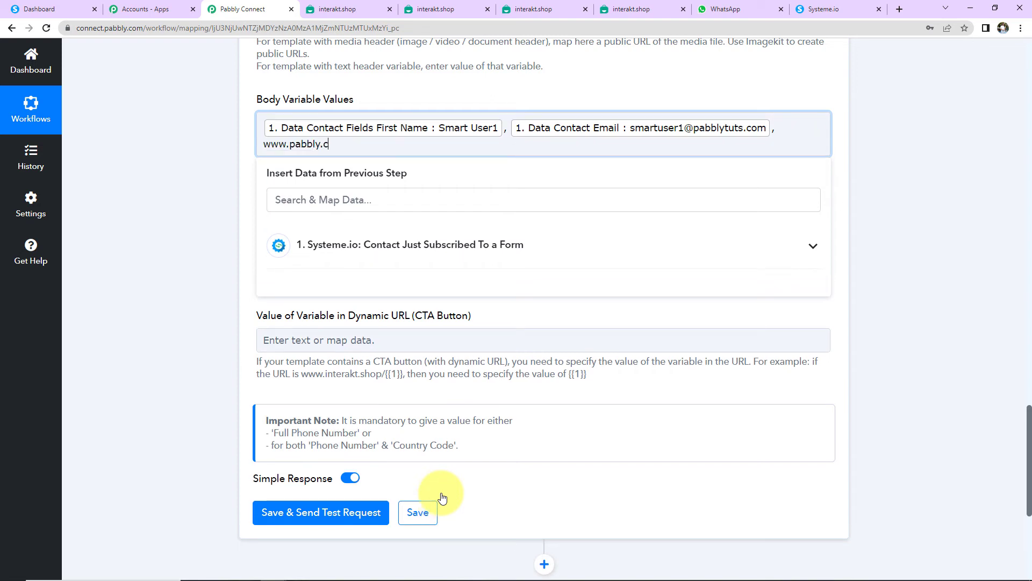
type("om, Pabbly Connect")
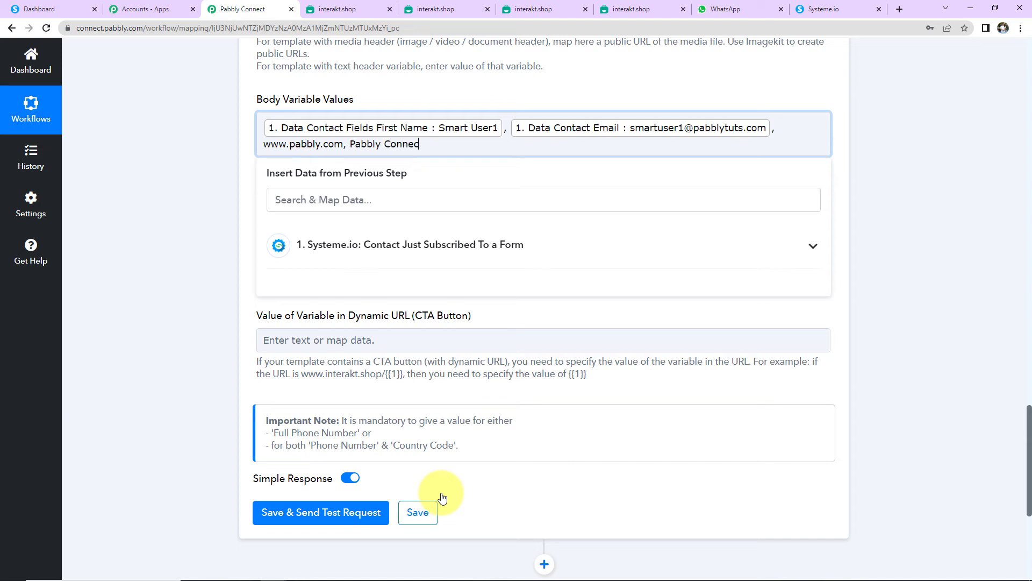
left_click(212, 285)
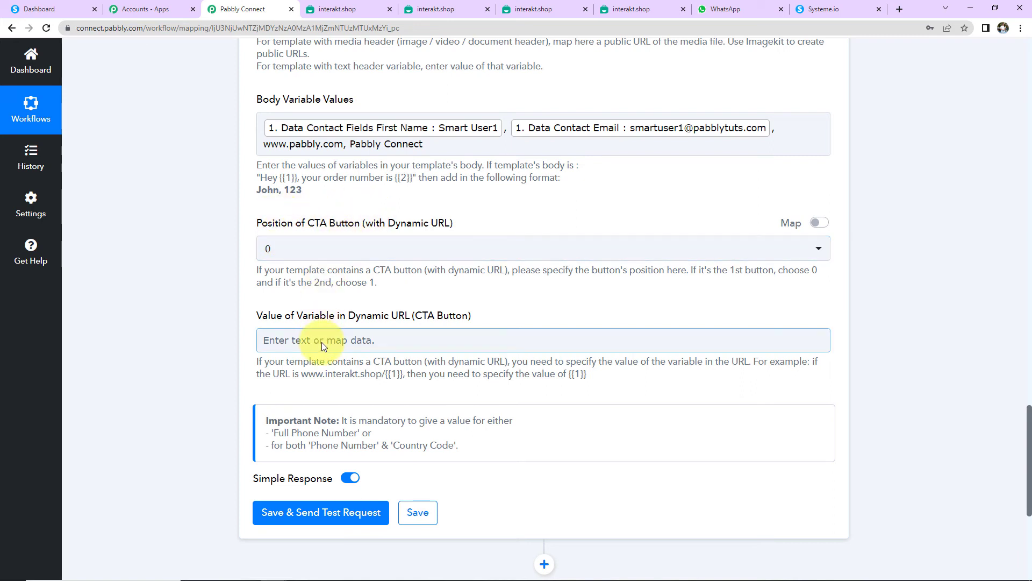
Step: Save and test the Interakt step, then view the received message in the WhatsApp chat
left_click(317, 512)
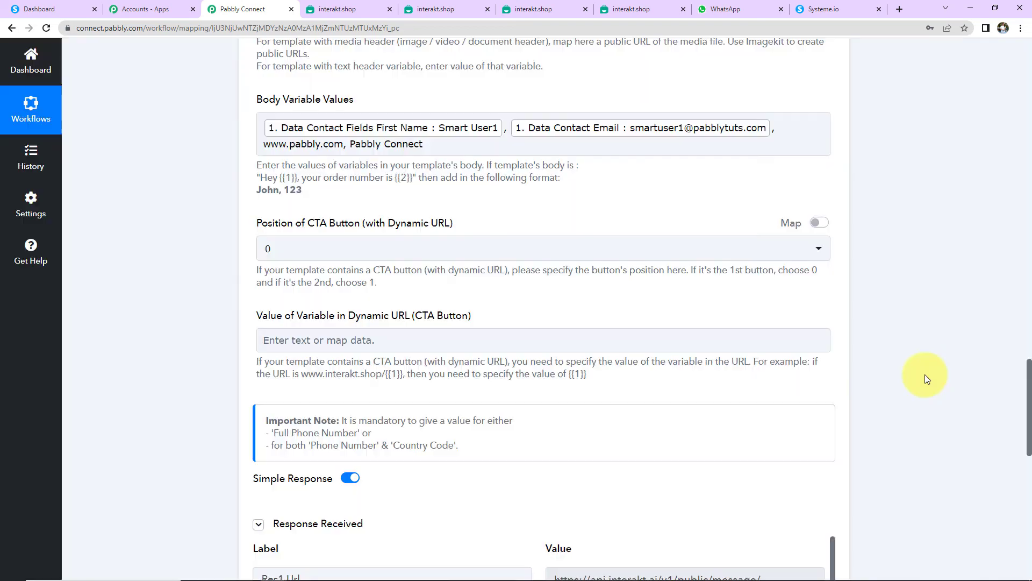
scroll(924, 374, "down", 7)
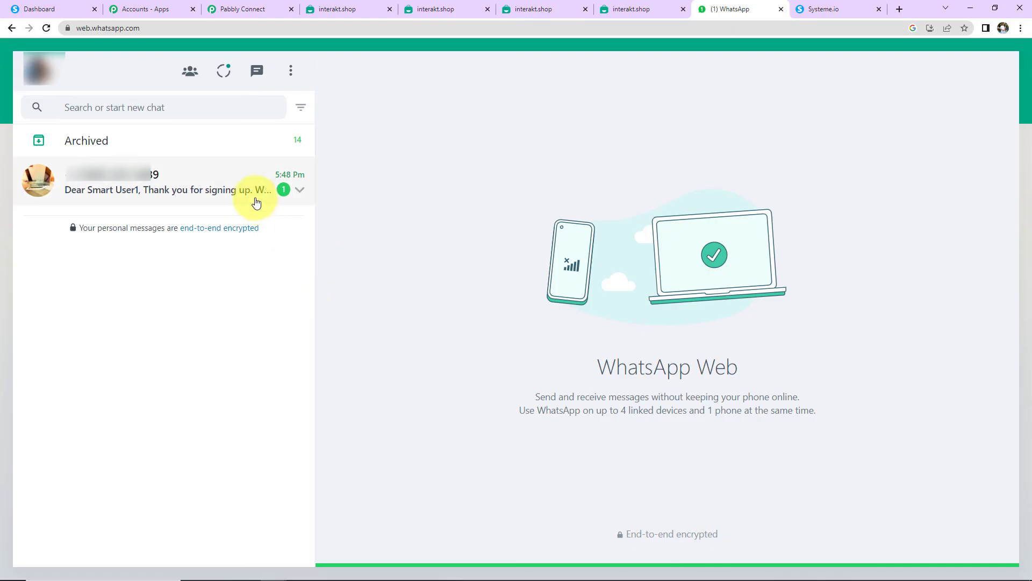
left_click(253, 203)
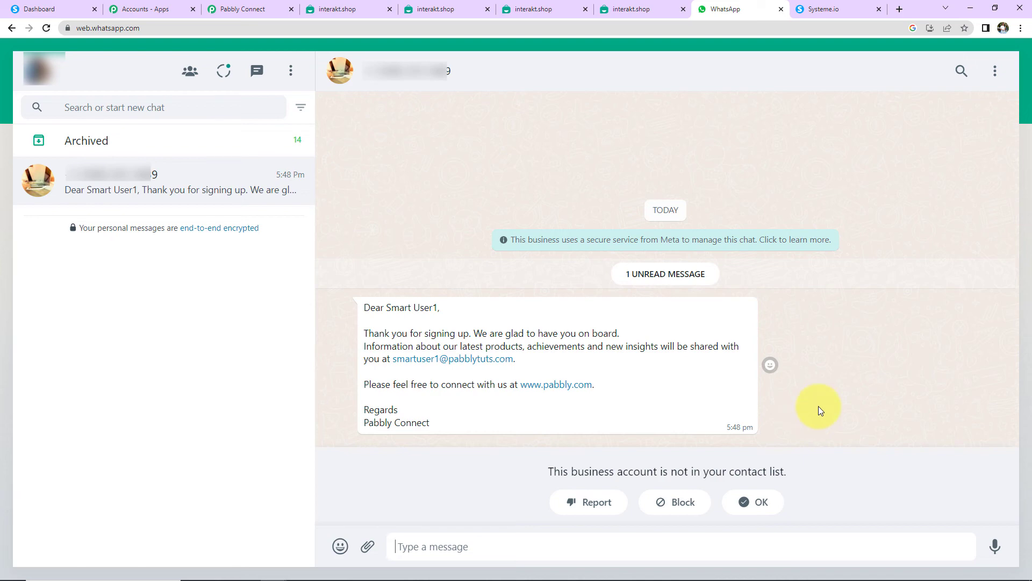
Step: Submit the Systeme.io squeeze form with a new contact's name, email, website and mobile, then check WhatsApp
key("ctrl+Tab")
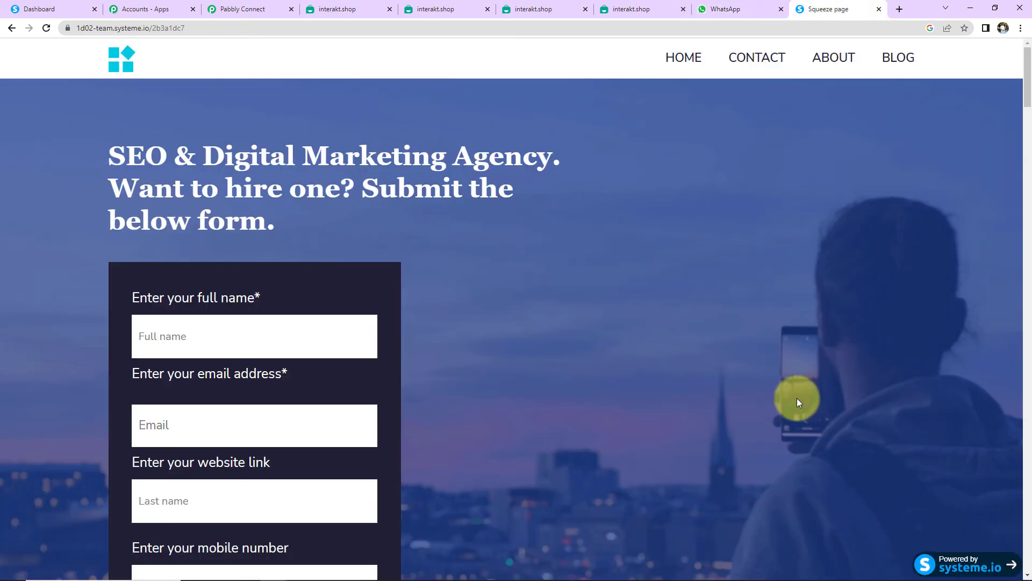
scroll(559, 303, "down", 2)
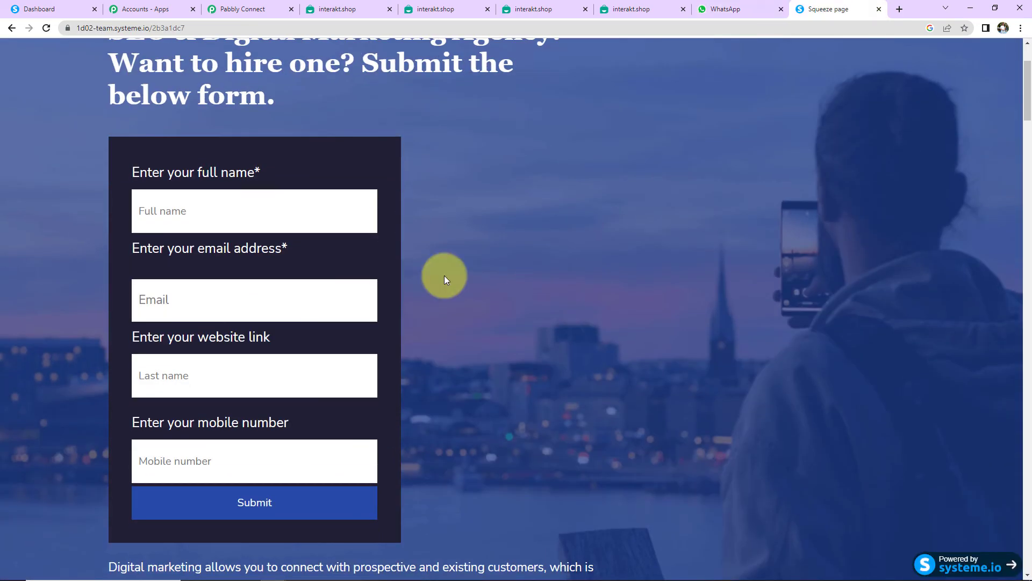
left_click(287, 215)
left_click(252, 442)
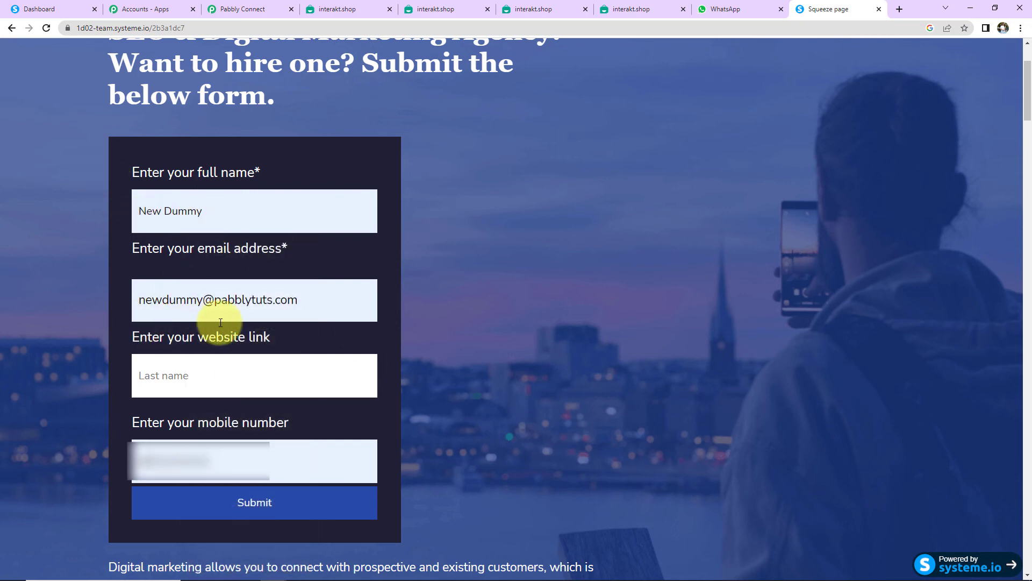
left_click(265, 365)
left_click(260, 414)
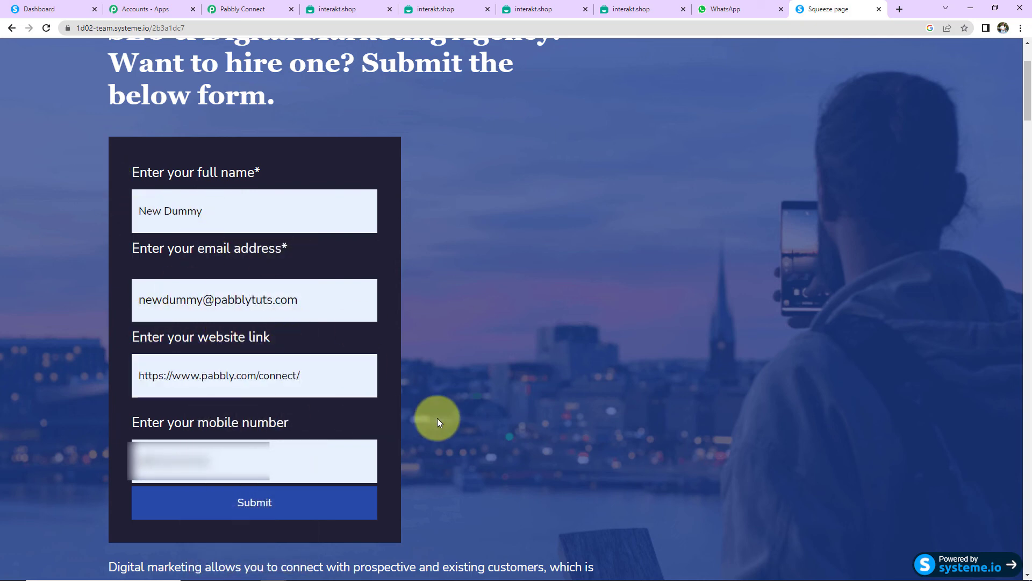
left_click(142, 460)
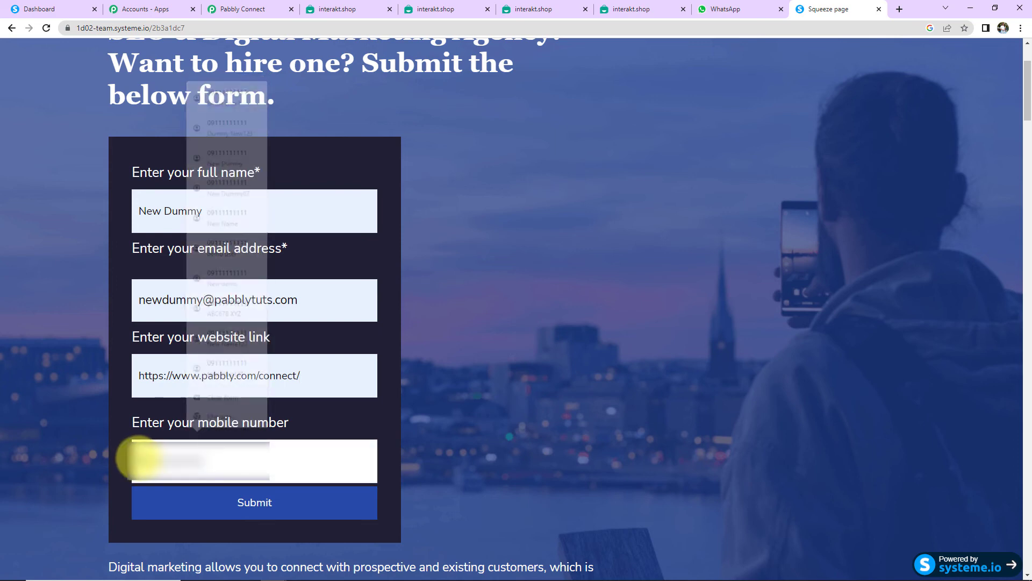
left_click(262, 514)
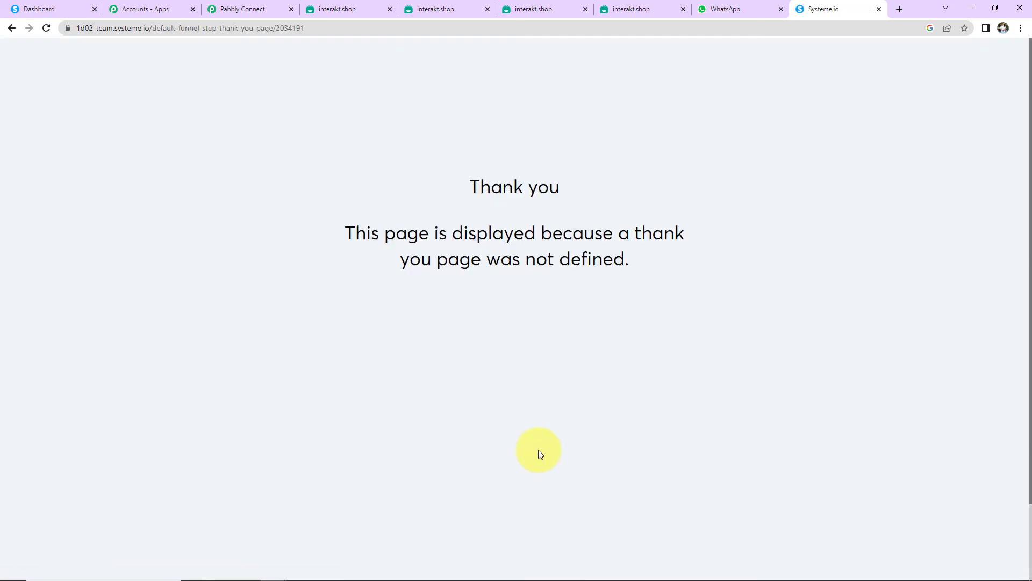
left_click(728, 9)
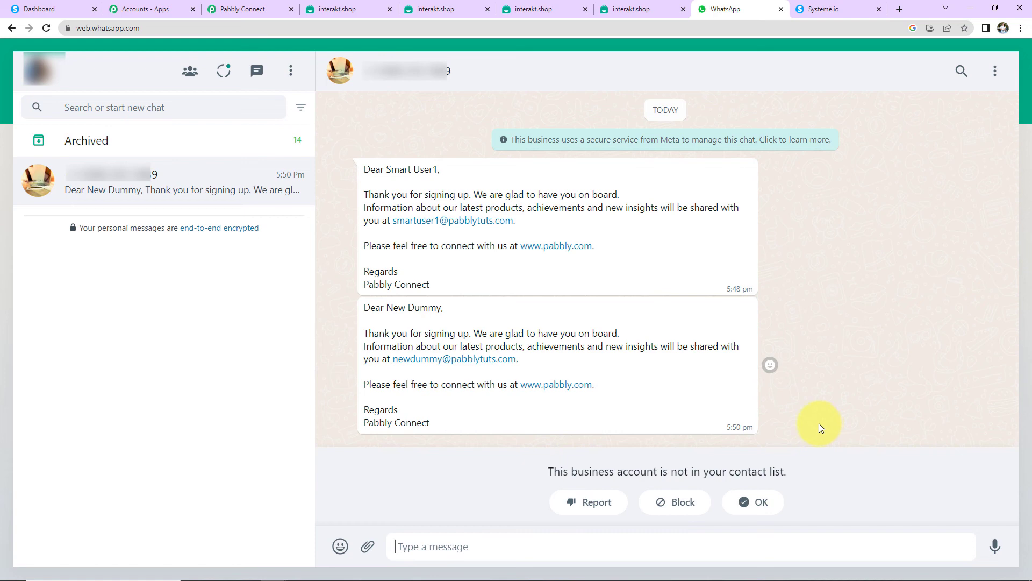
Step: Return to the Pabbly Connect workflow tab
left_click(237, 9)
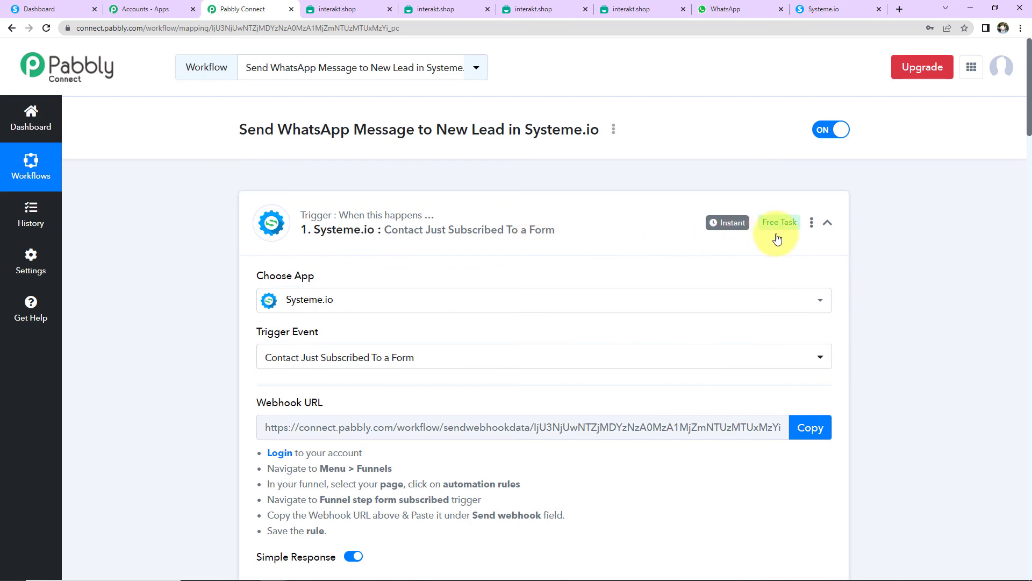
Step: Collapse the Systeme.io trigger and Interakt action steps to their summaries
left_click(826, 224)
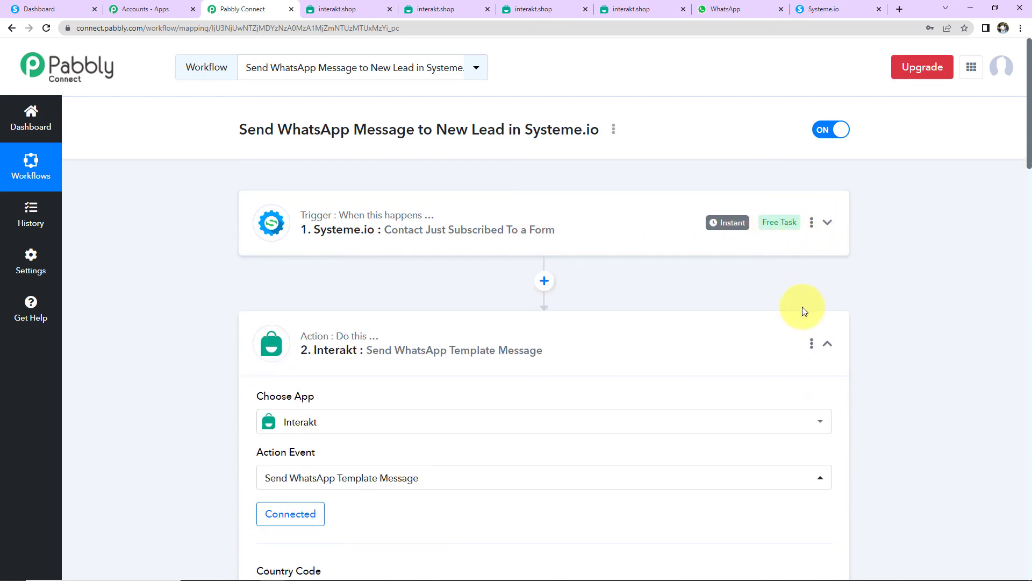
left_click(827, 343)
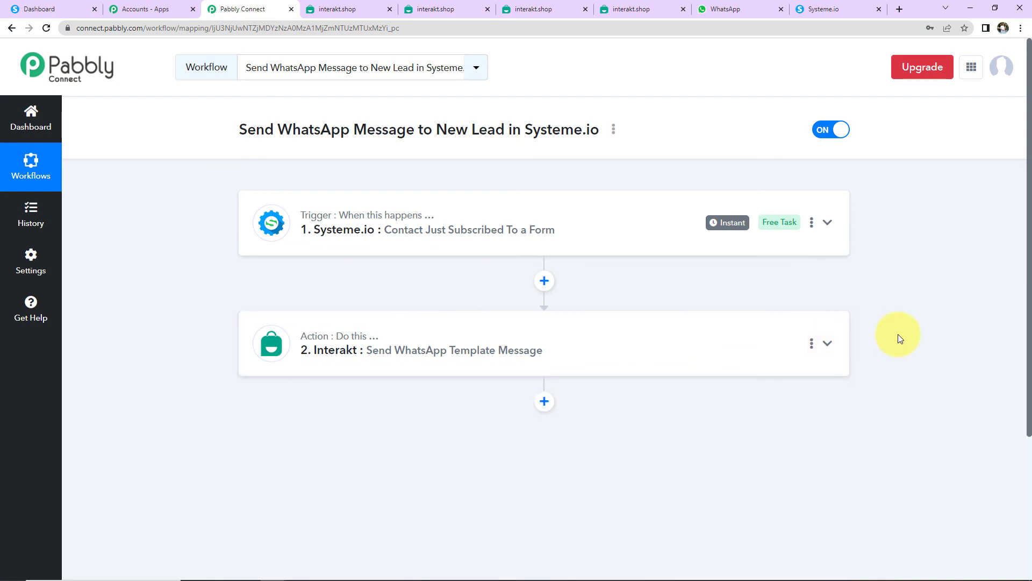